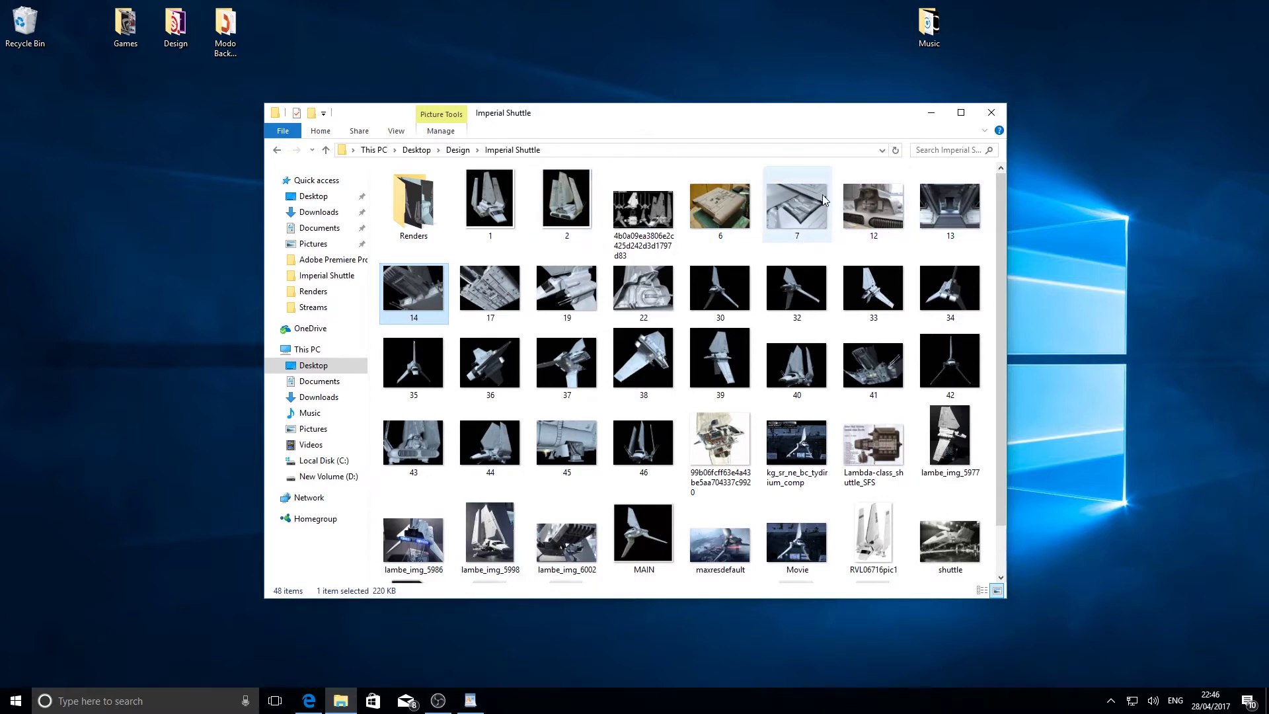
double_click(863, 204)
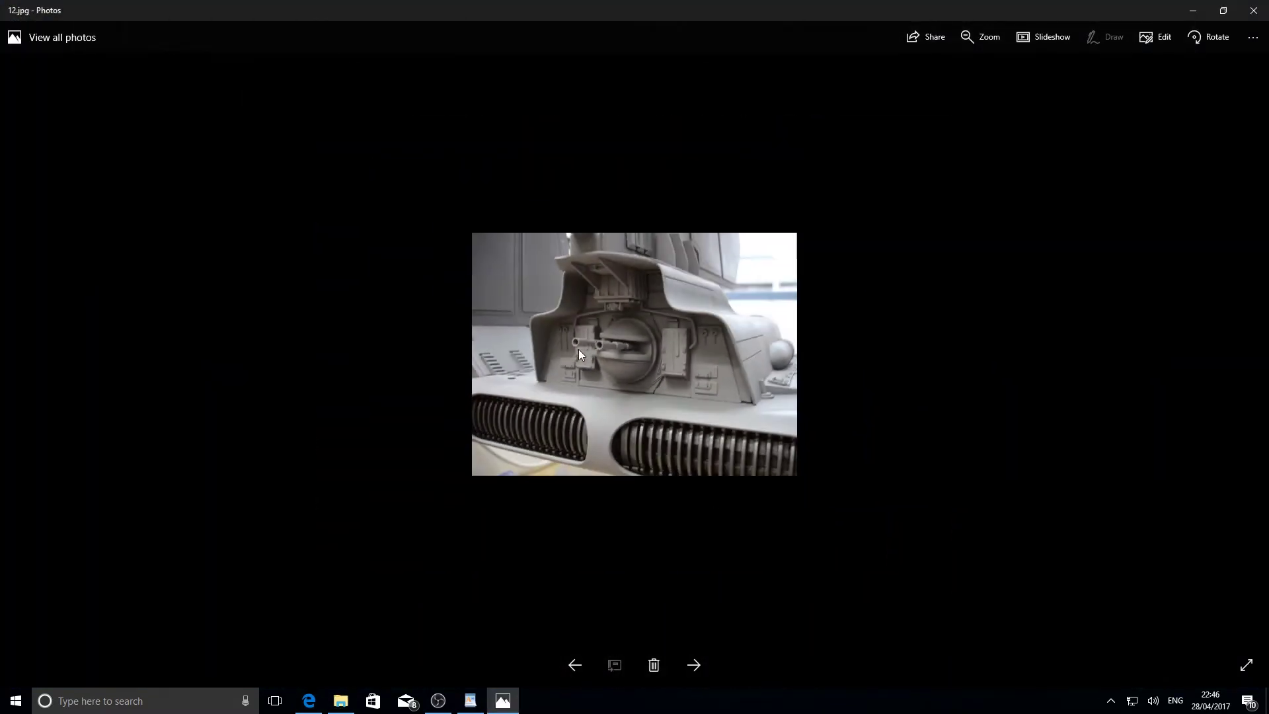
left_click(683, 668)
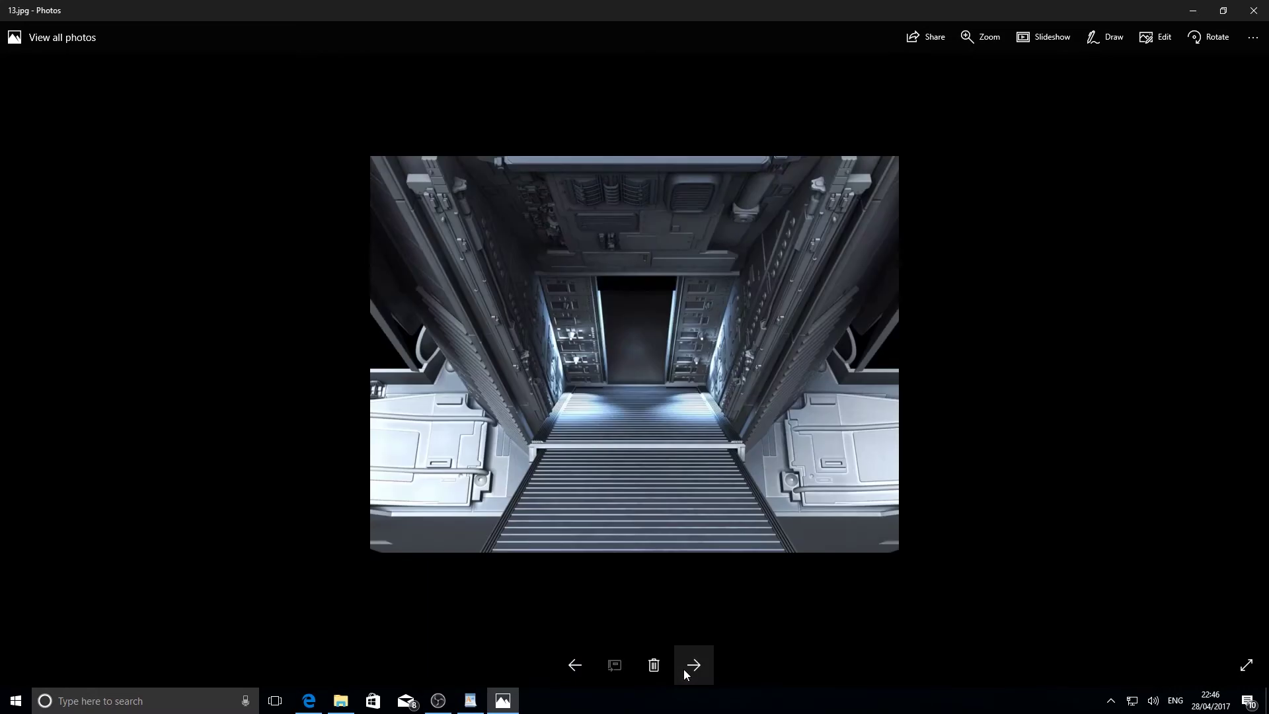
left_click(684, 669)
left_click(683, 669)
left_click(684, 669)
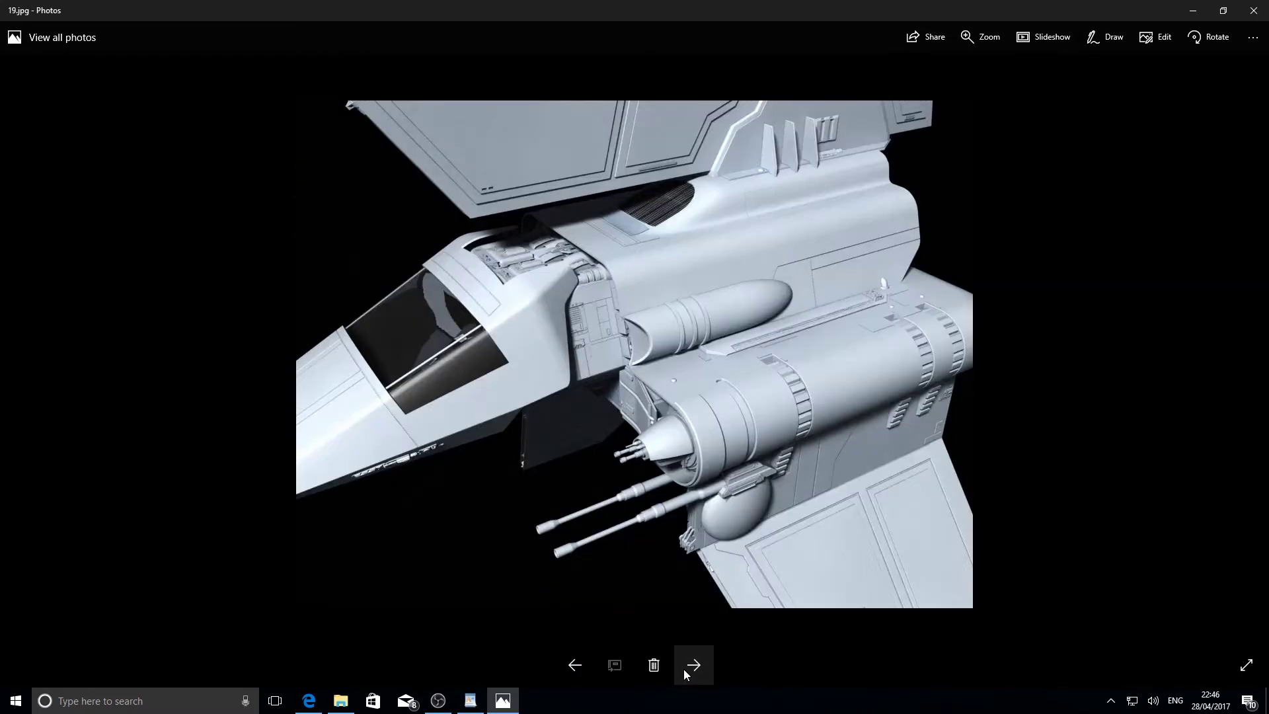
scroll(634, 465, "up", 5)
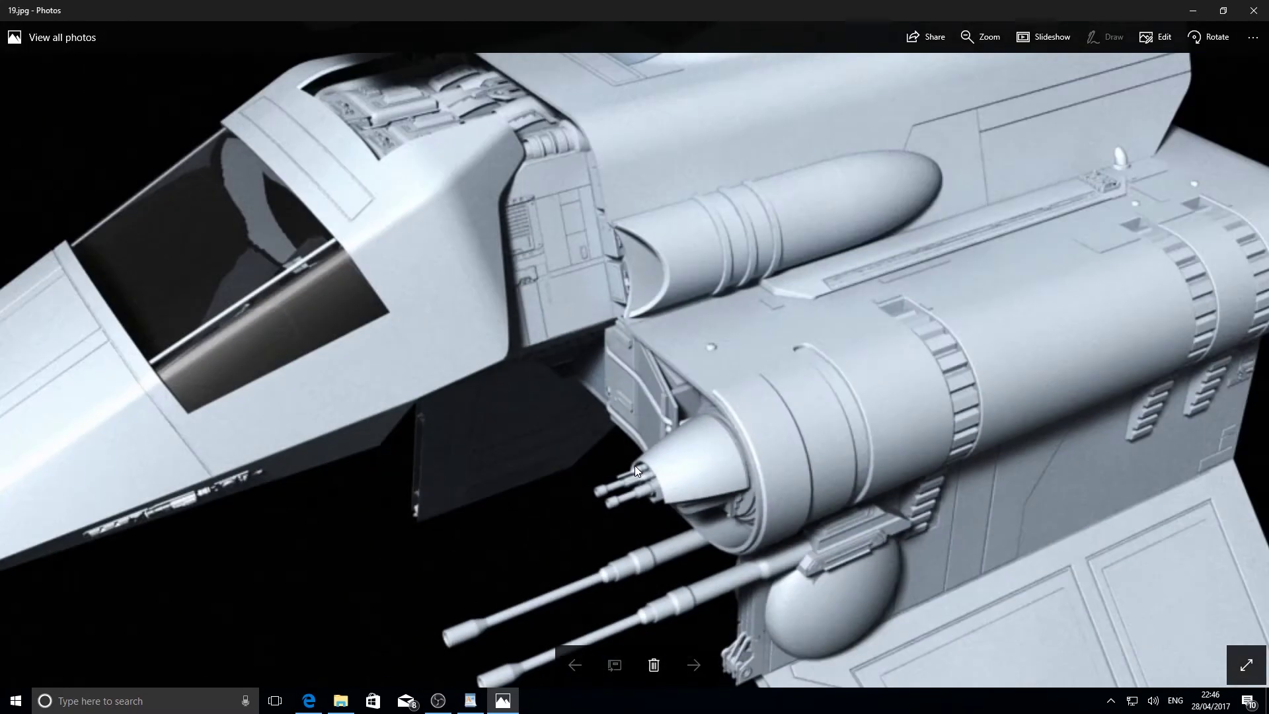
scroll(635, 465, "down", 5)
left_click(576, 665)
left_click(575, 664)
left_click(575, 665)
left_click(575, 664)
left_click(575, 664)
left_click(575, 664)
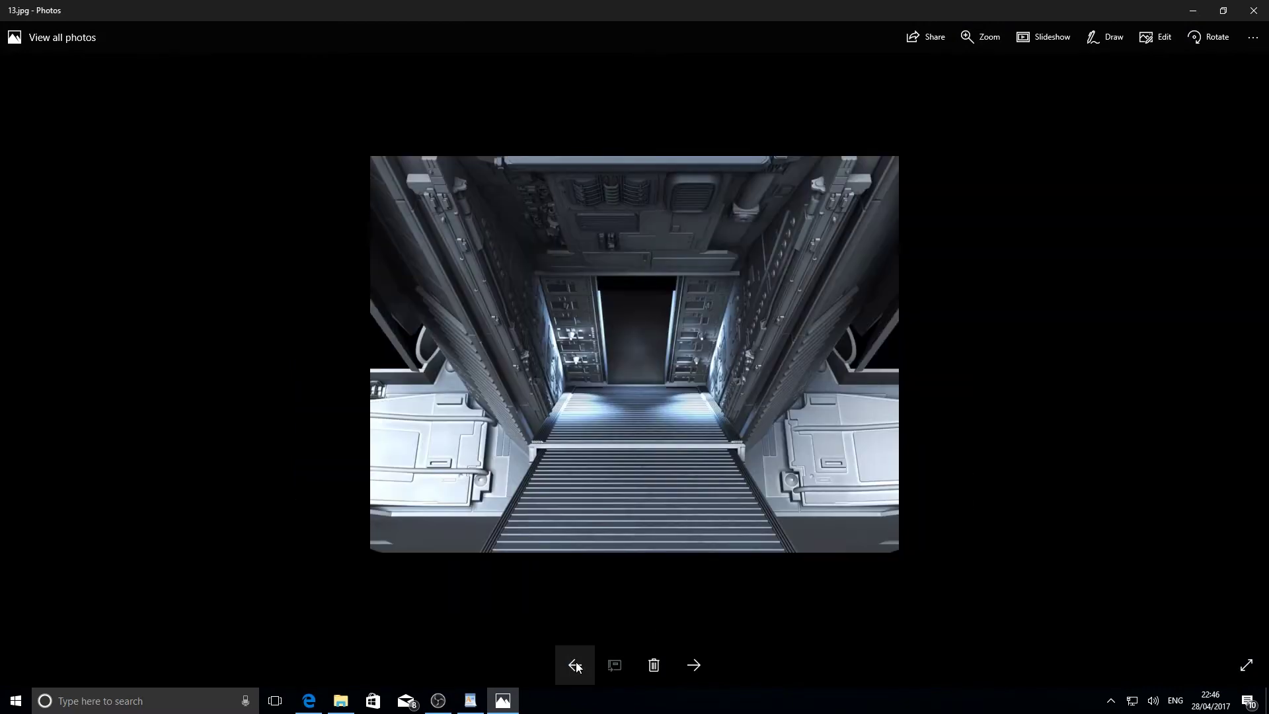
left_click(575, 664)
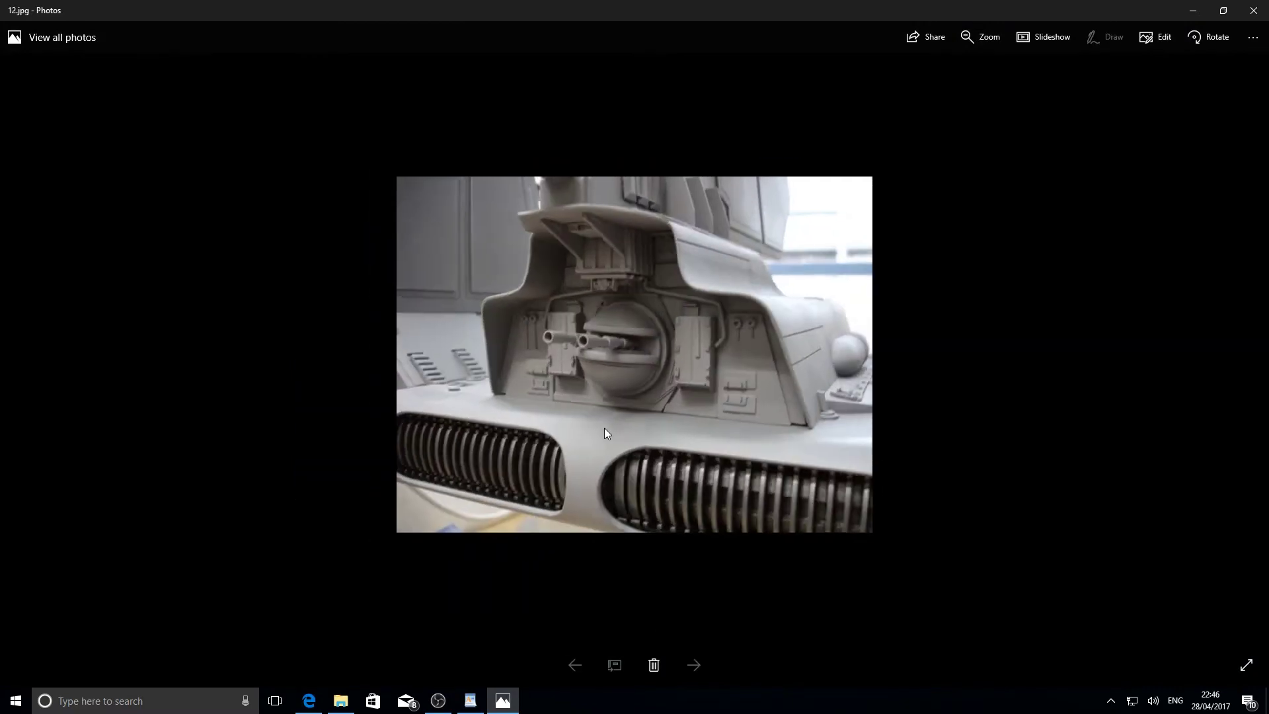
left_click(1254, 10)
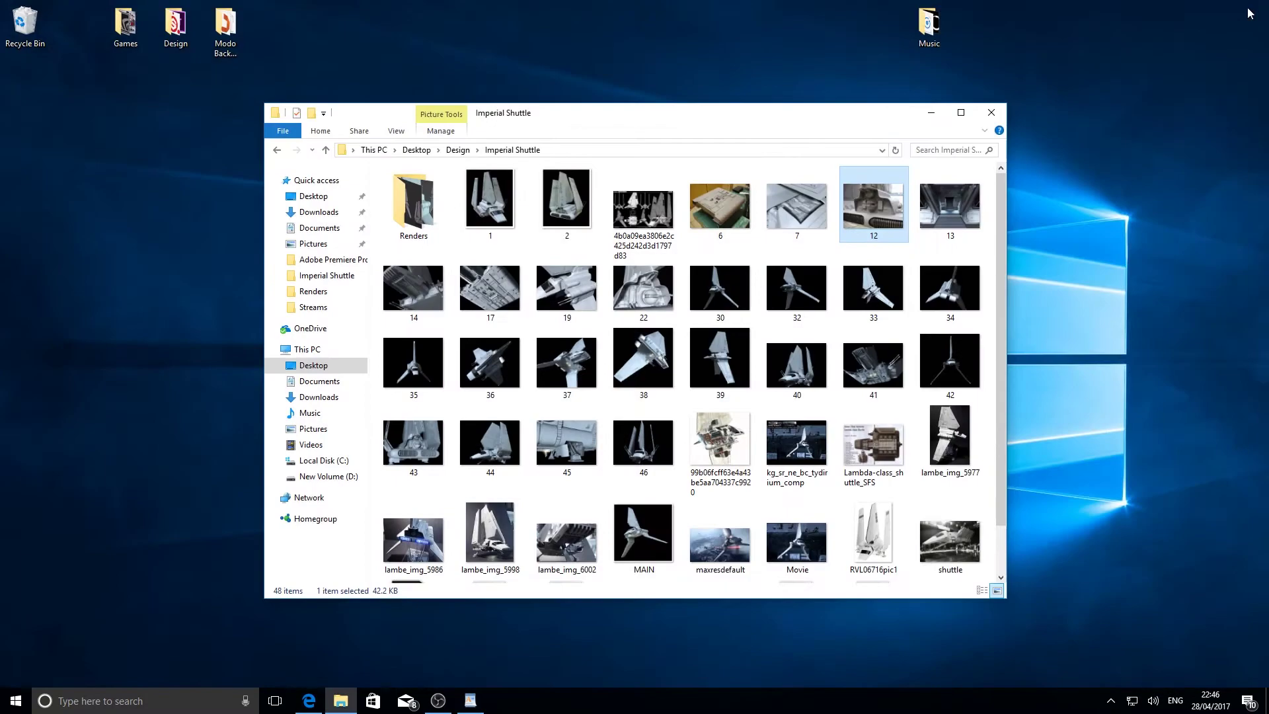
Restore the pureref.com page in Edge and go to its PureRef download page
mouse_move(305, 705)
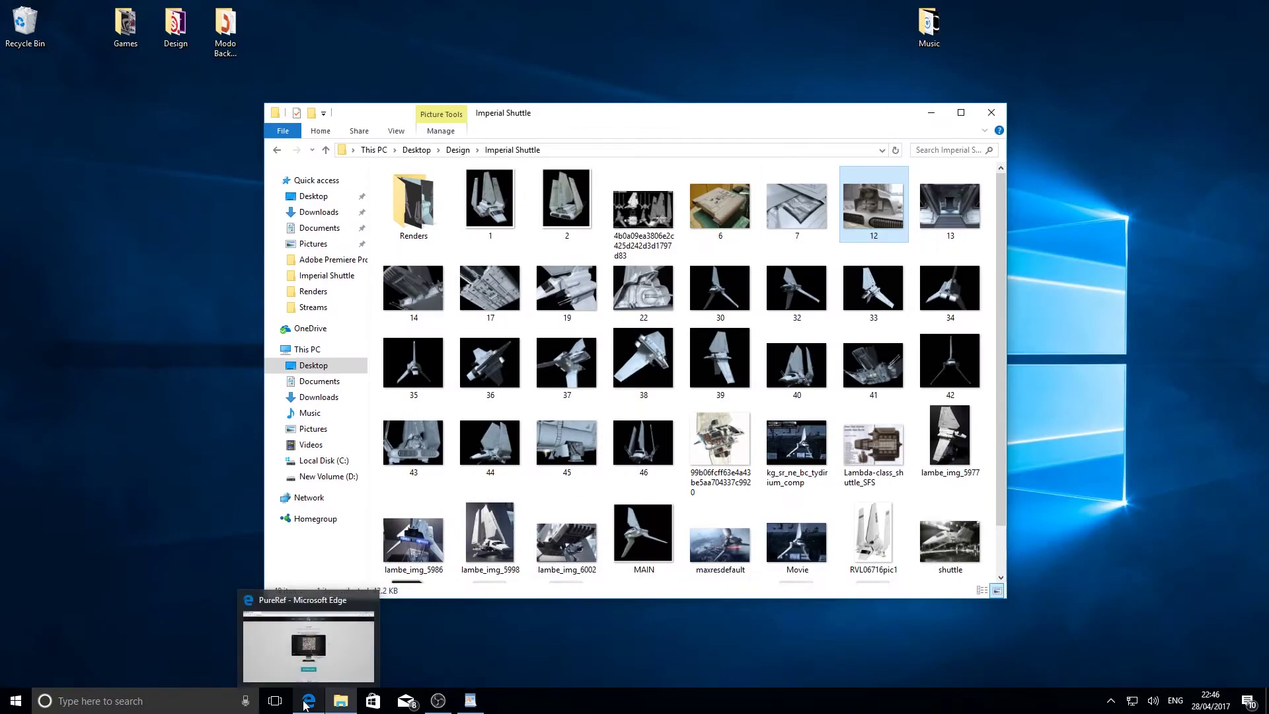
left_click(306, 705)
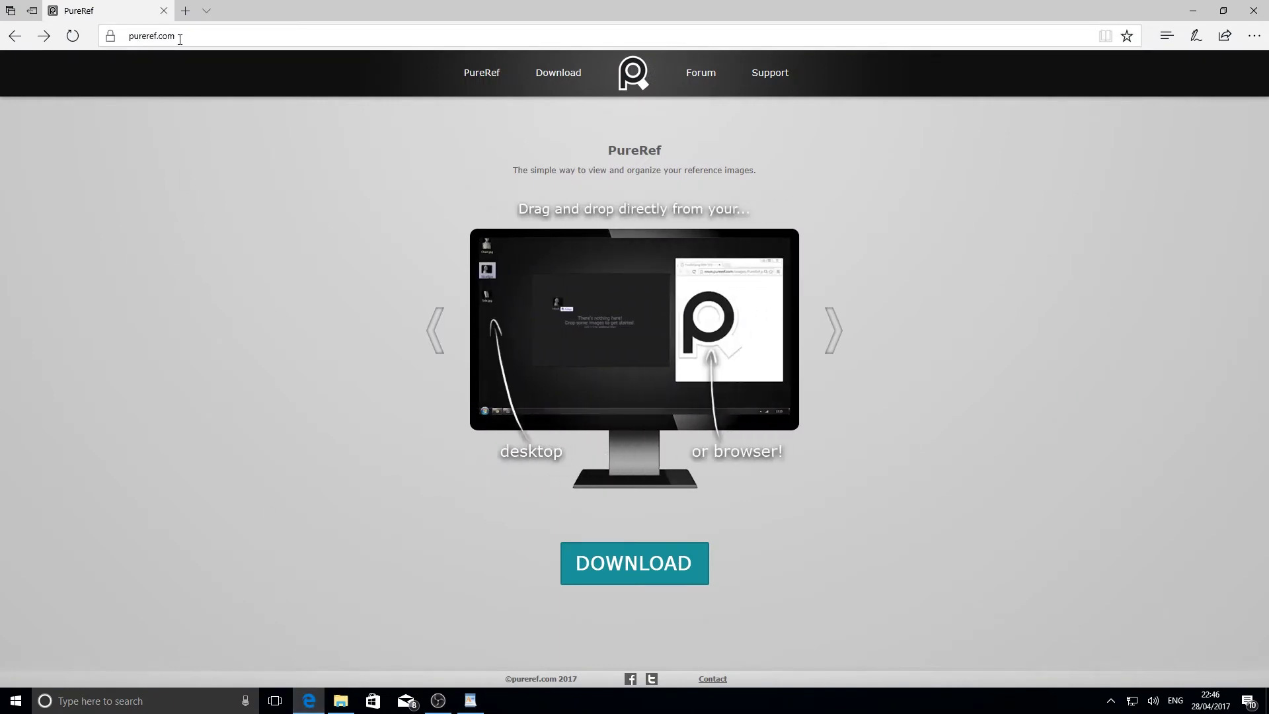
left_click(633, 571)
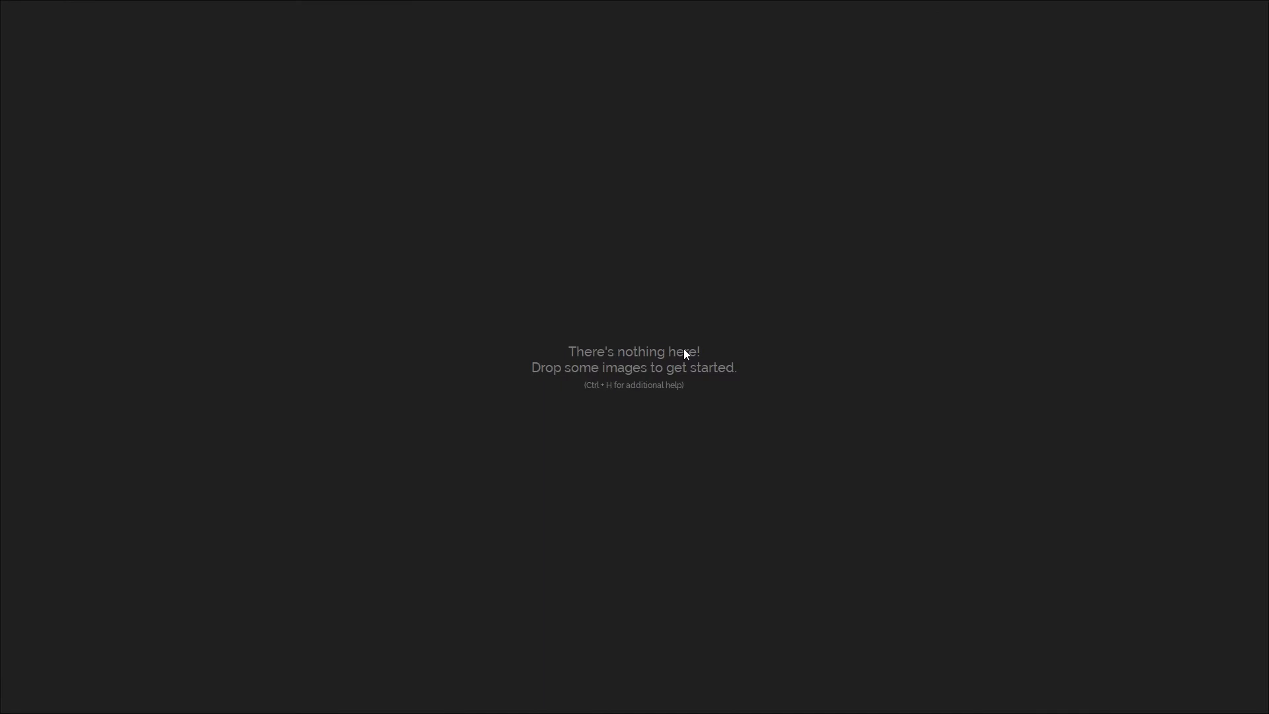
key("alt+Tab")
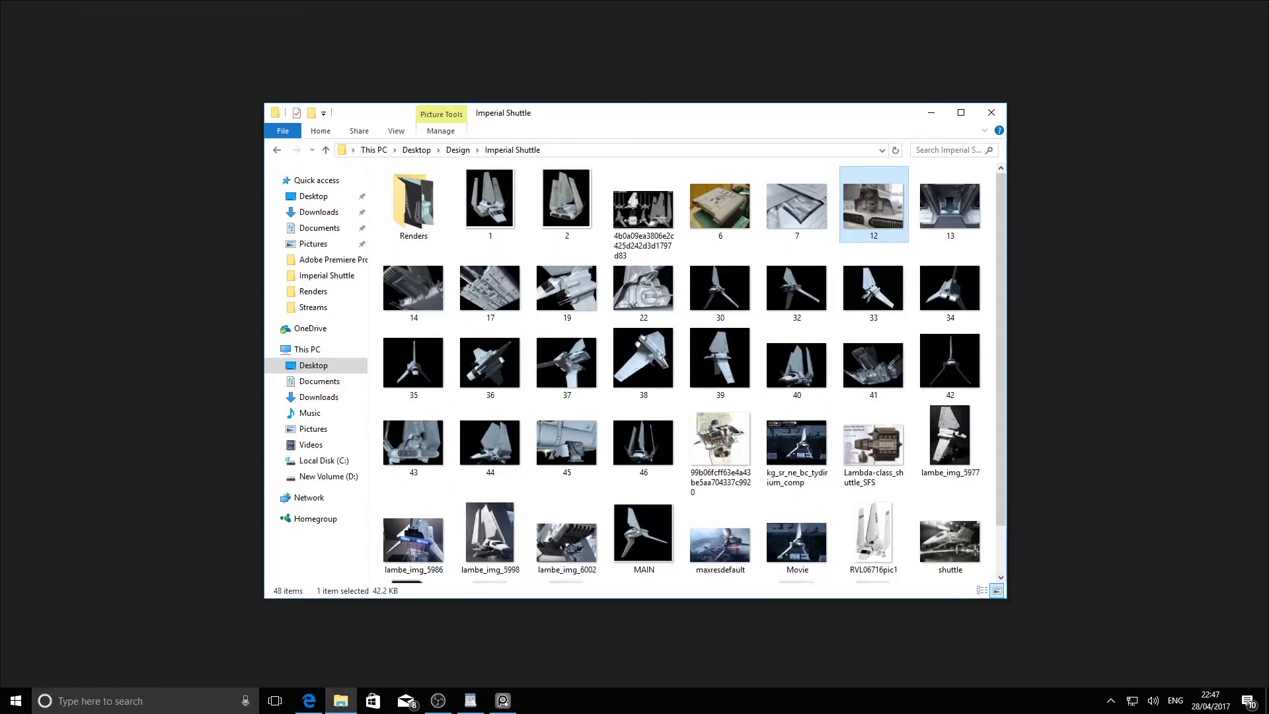
left_click_drag(870, 113, 1268, 108)
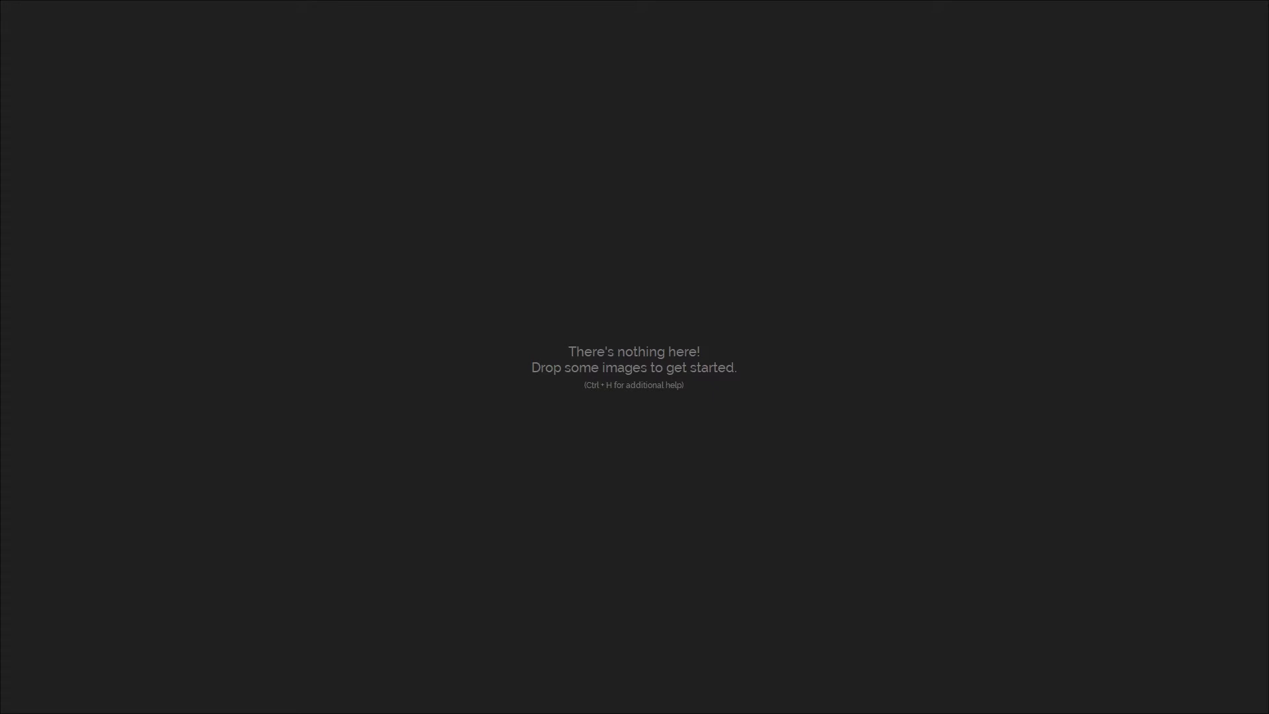
key("alt+Tab")
left_click_drag(1266, 72, 1226, 107)
key("alt+Tab")
left_click_drag(1268, 251, 771, 384)
Zoom the board in and back out to view the dropped shuttle images
scroll(772, 383, "up", 3)
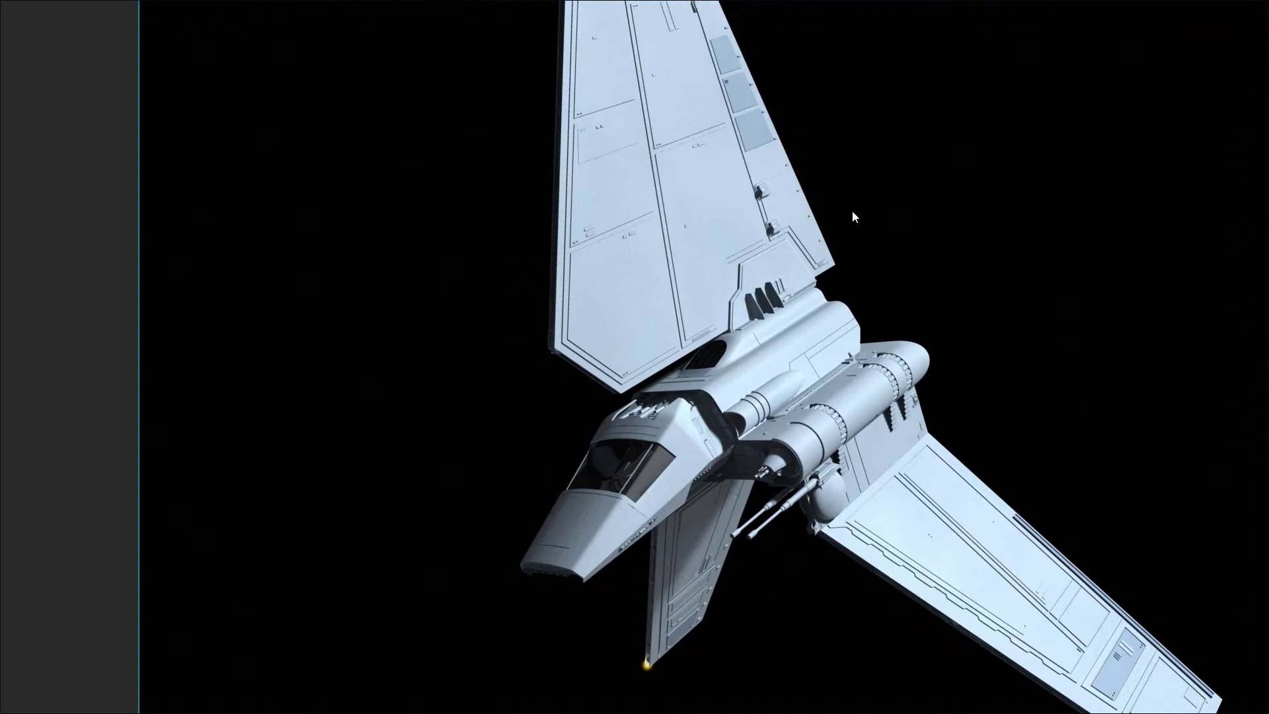
scroll(852, 211, "down", 6)
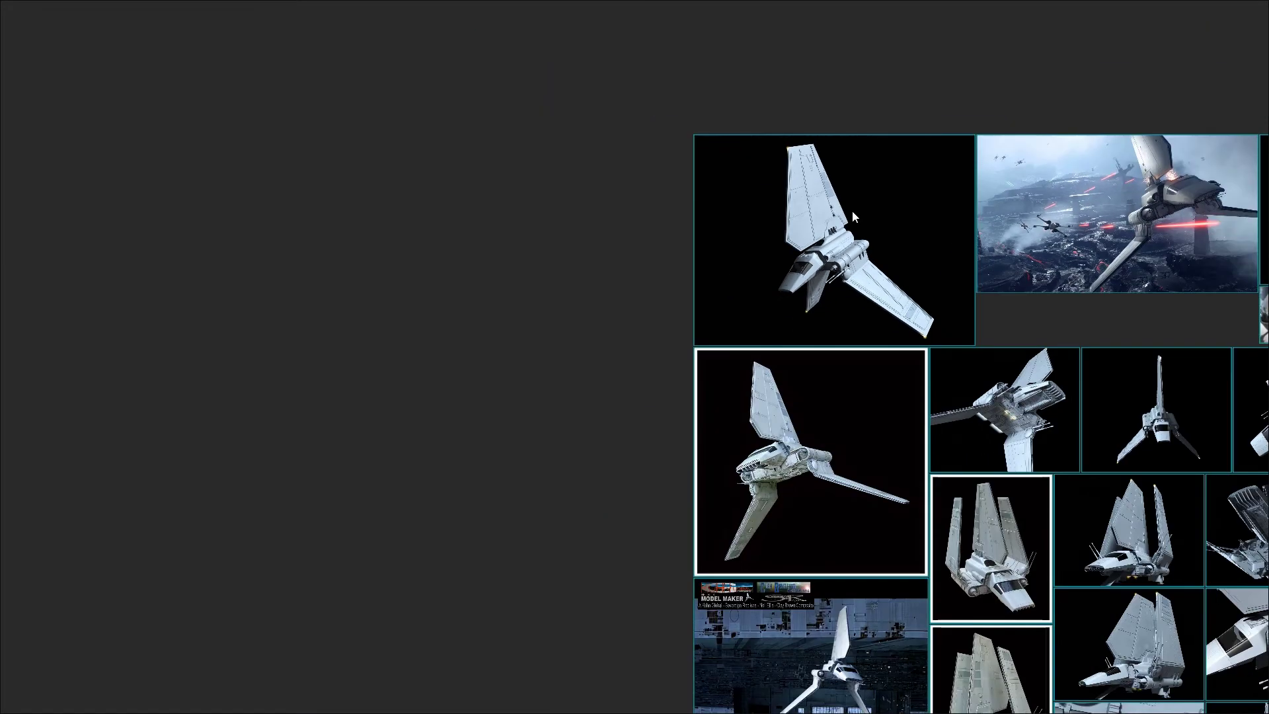
scroll(853, 215, "down", 3)
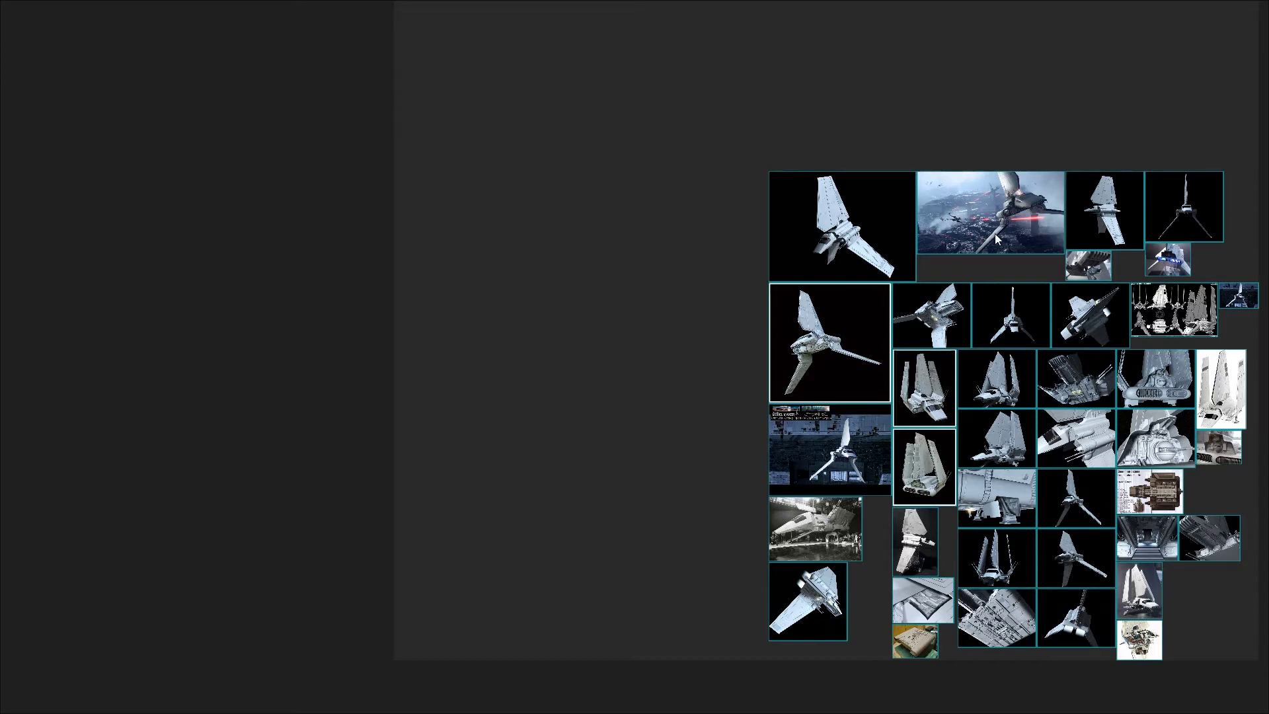
Pull the tripod-shuttle image out to the right of the collage's top row
left_click_drag(994, 232, 638, 97)
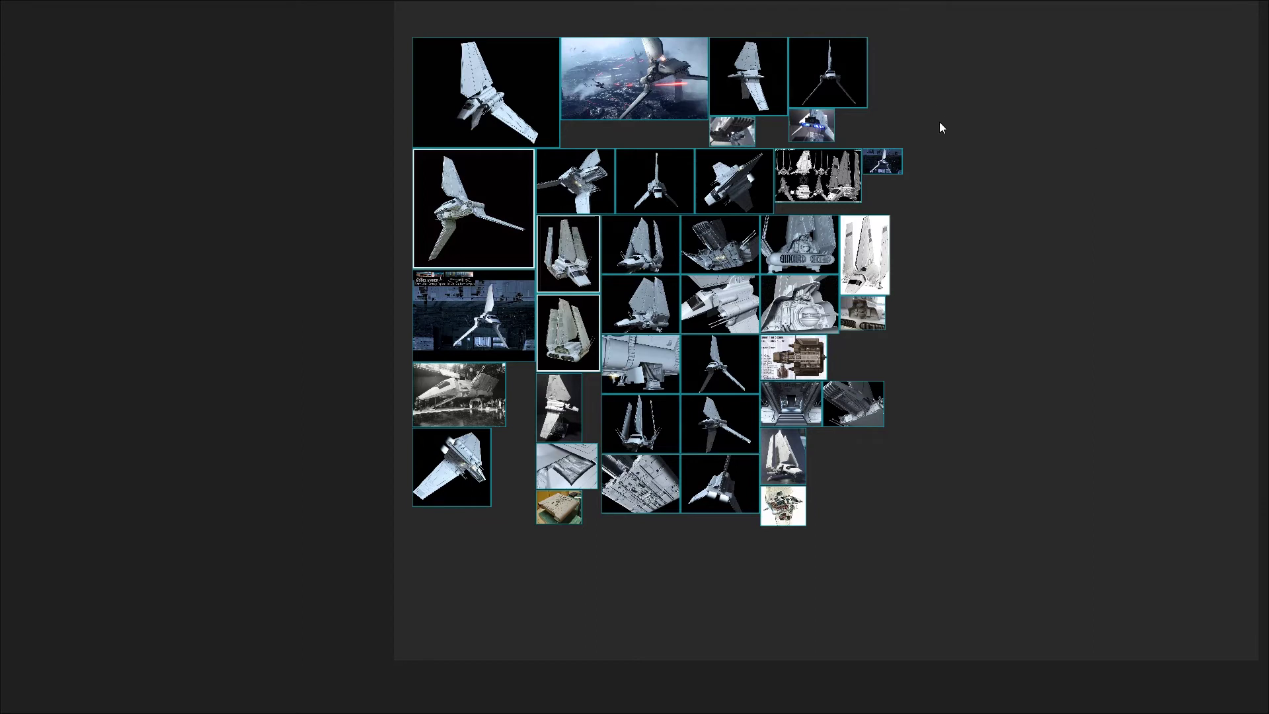
left_click(1036, 403)
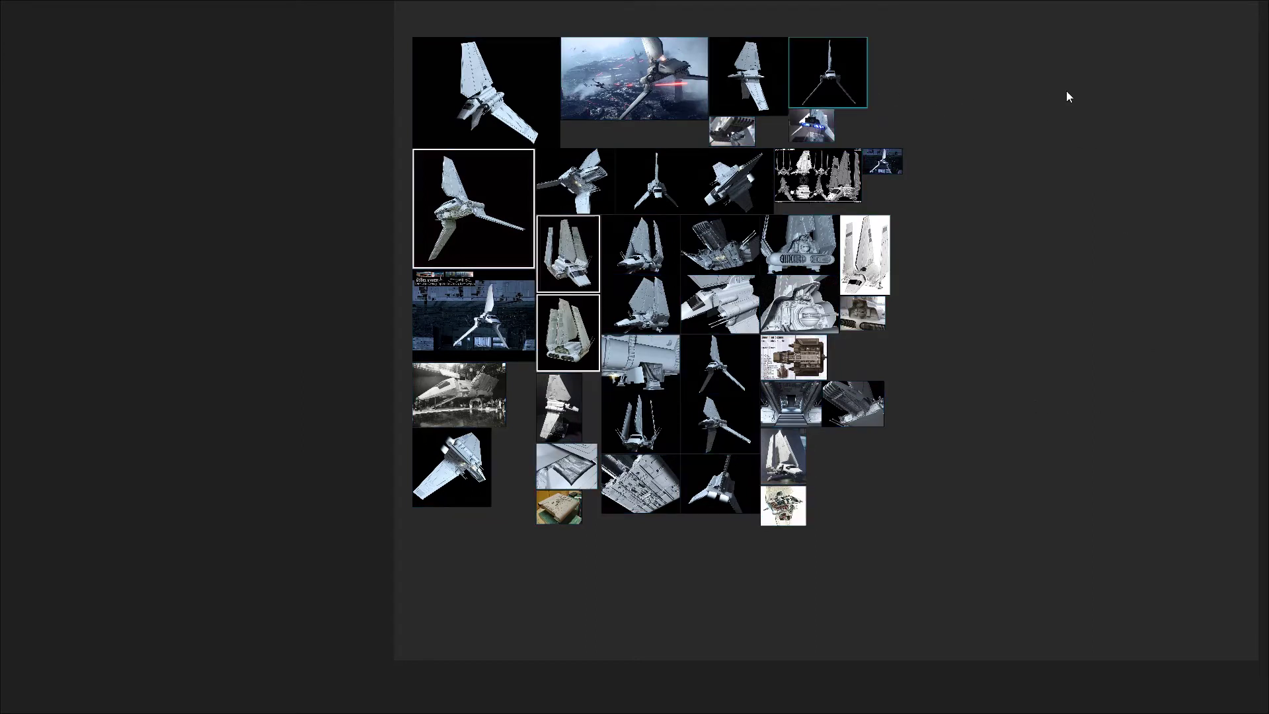
left_click_drag(828, 69, 926, 84)
Select all images, shift the collage slightly up and left, and survey the board
left_click_drag(1097, 25, 392, 604)
left_click_drag(720, 260, 700, 217)
left_click_drag(1048, 125, 923, 181)
scroll(558, 314, "up", 5)
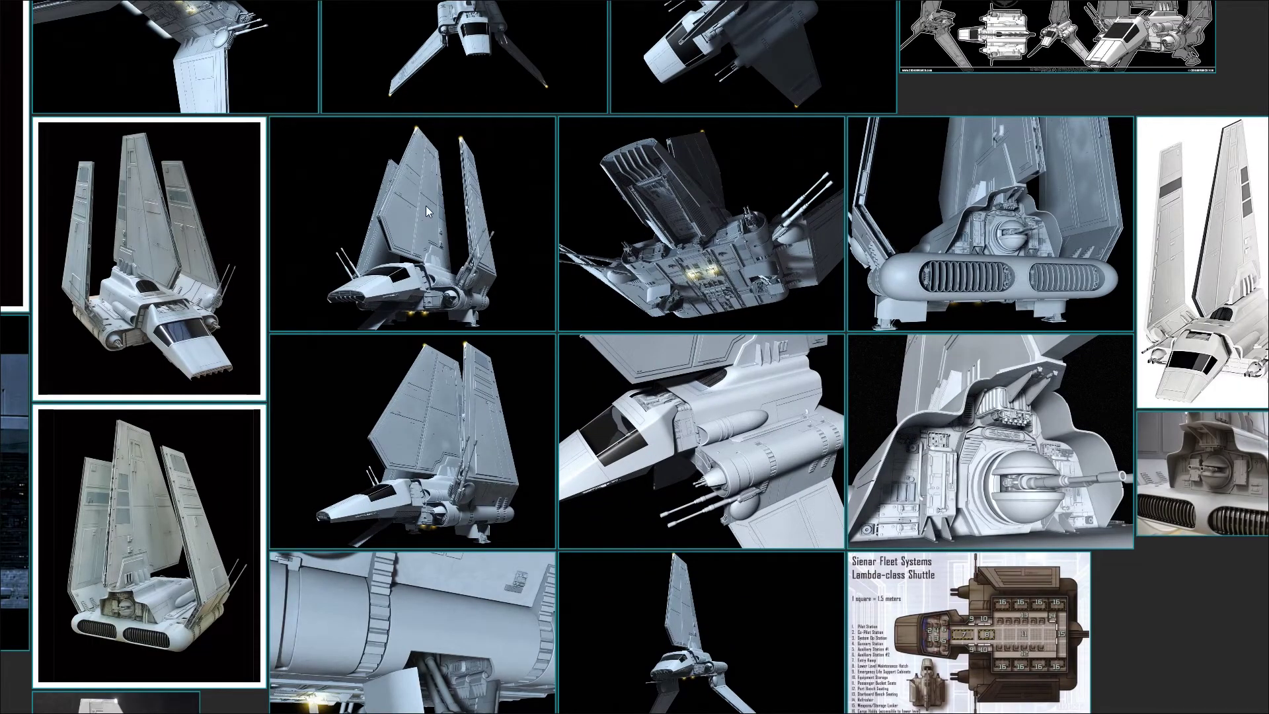
scroll(426, 210, "up", 4)
scroll(426, 209, "down", 6)
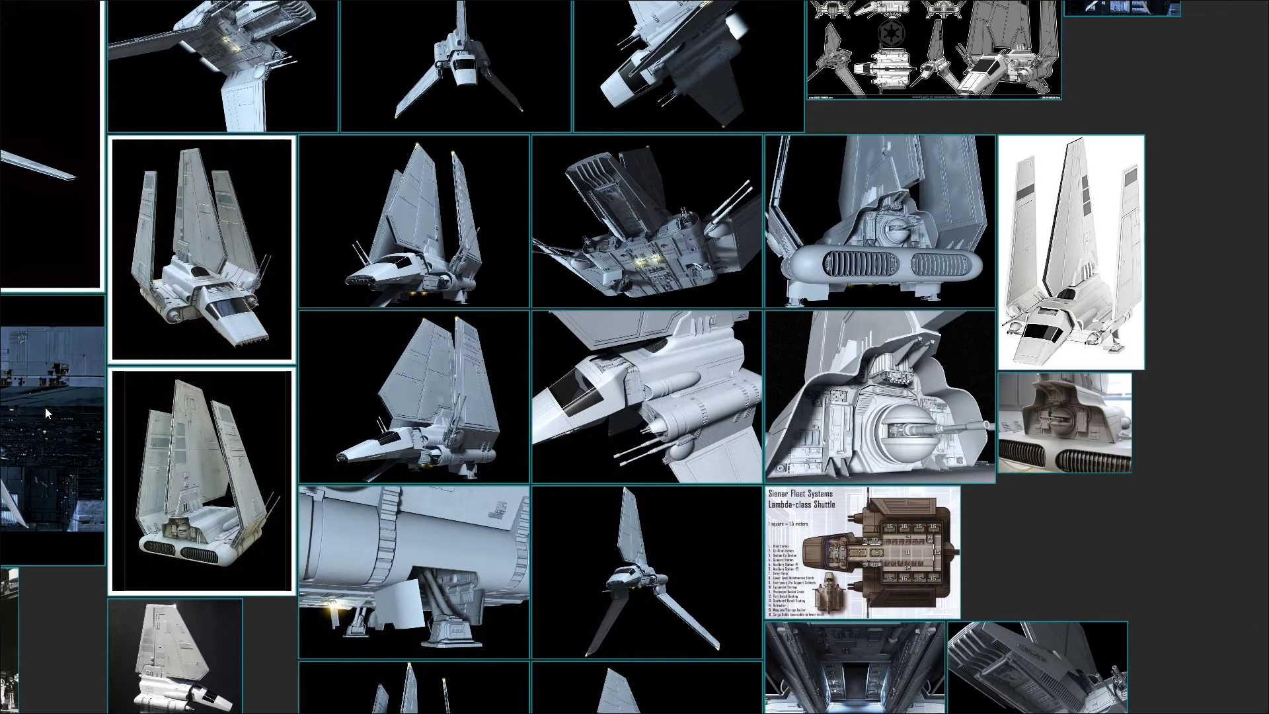
left_click_drag(45, 407, 650, 342)
scroll(650, 342, "down", 5)
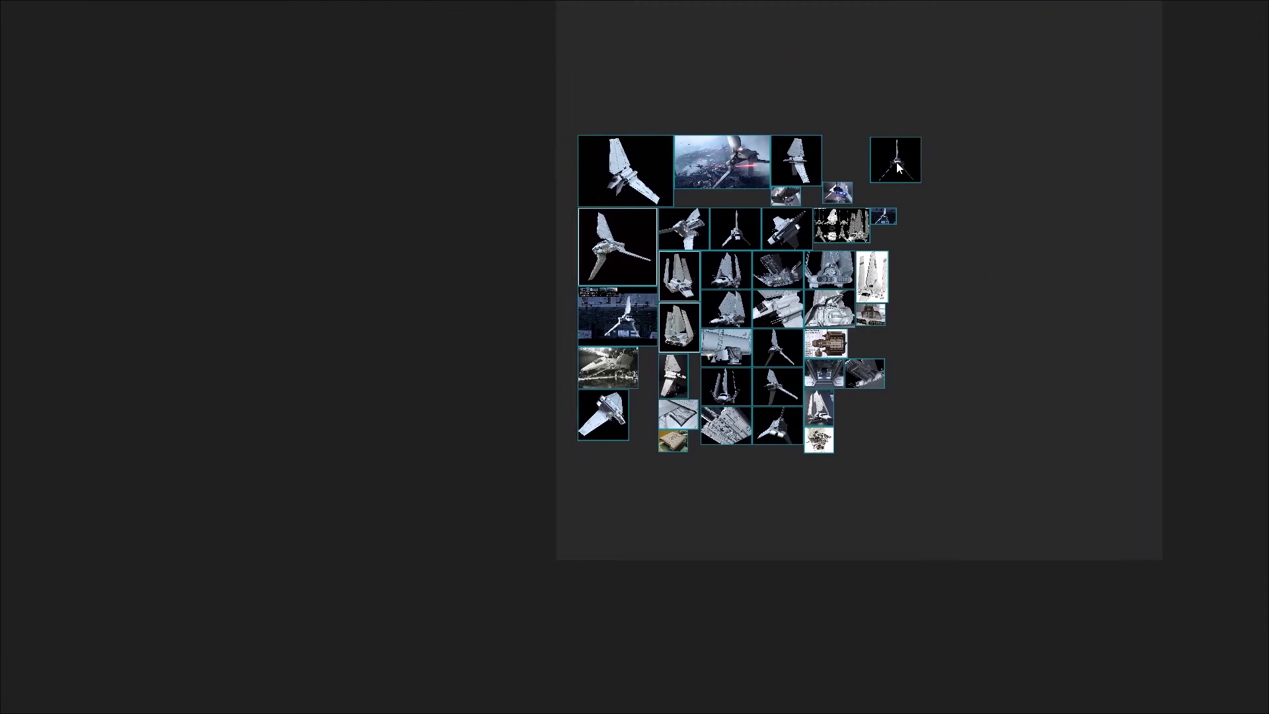
Slide the tripod-shuttle image back beside the top row, then preview three images full-view
left_click(1017, 170)
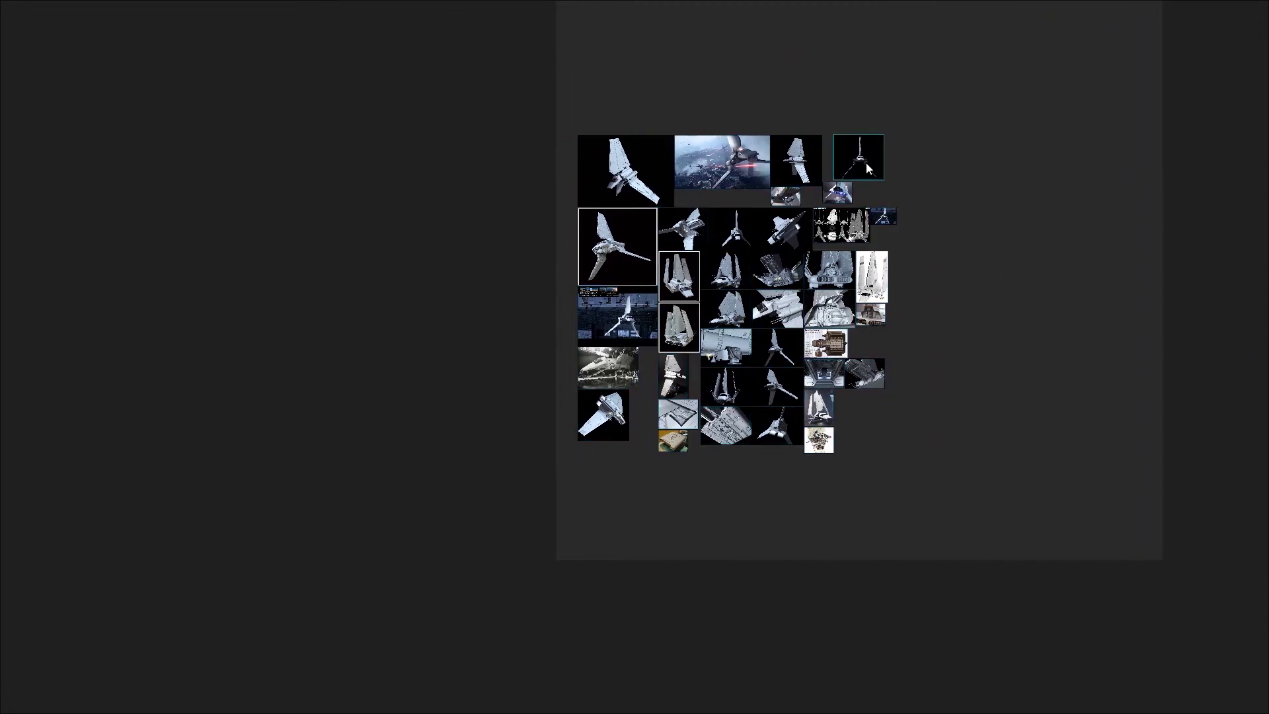
left_click_drag(868, 162, 855, 163)
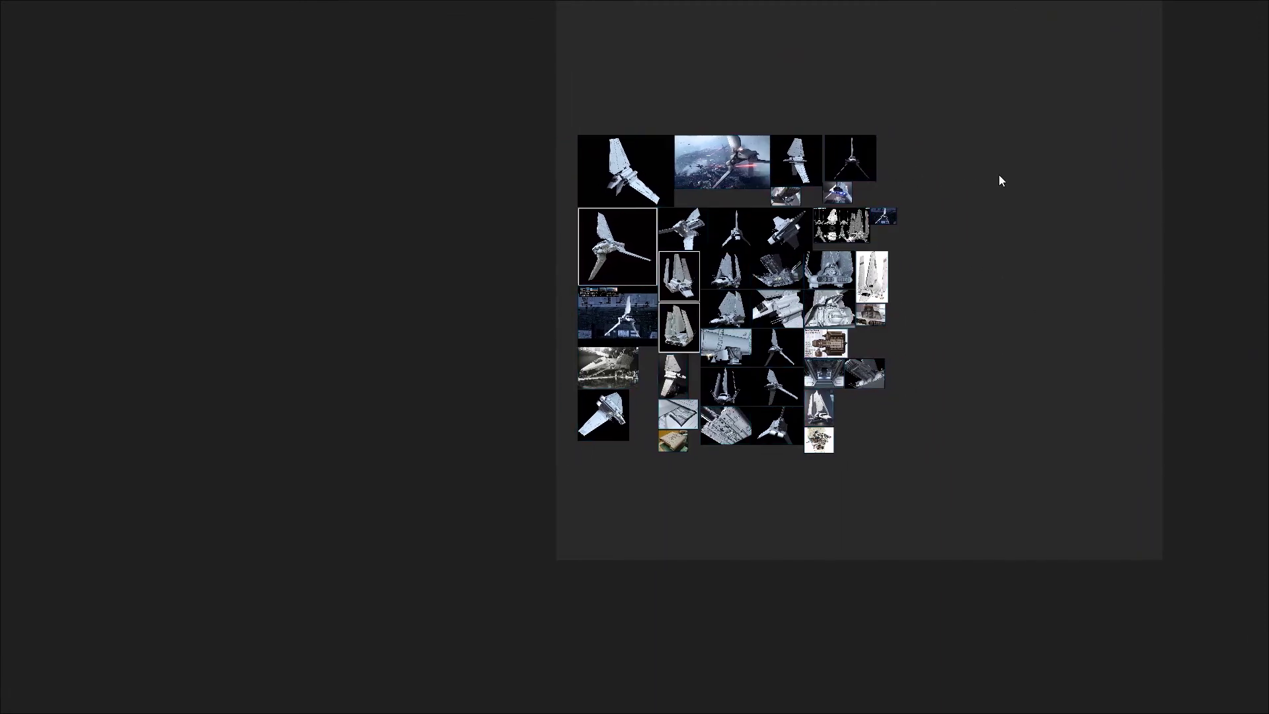
double_click(622, 173)
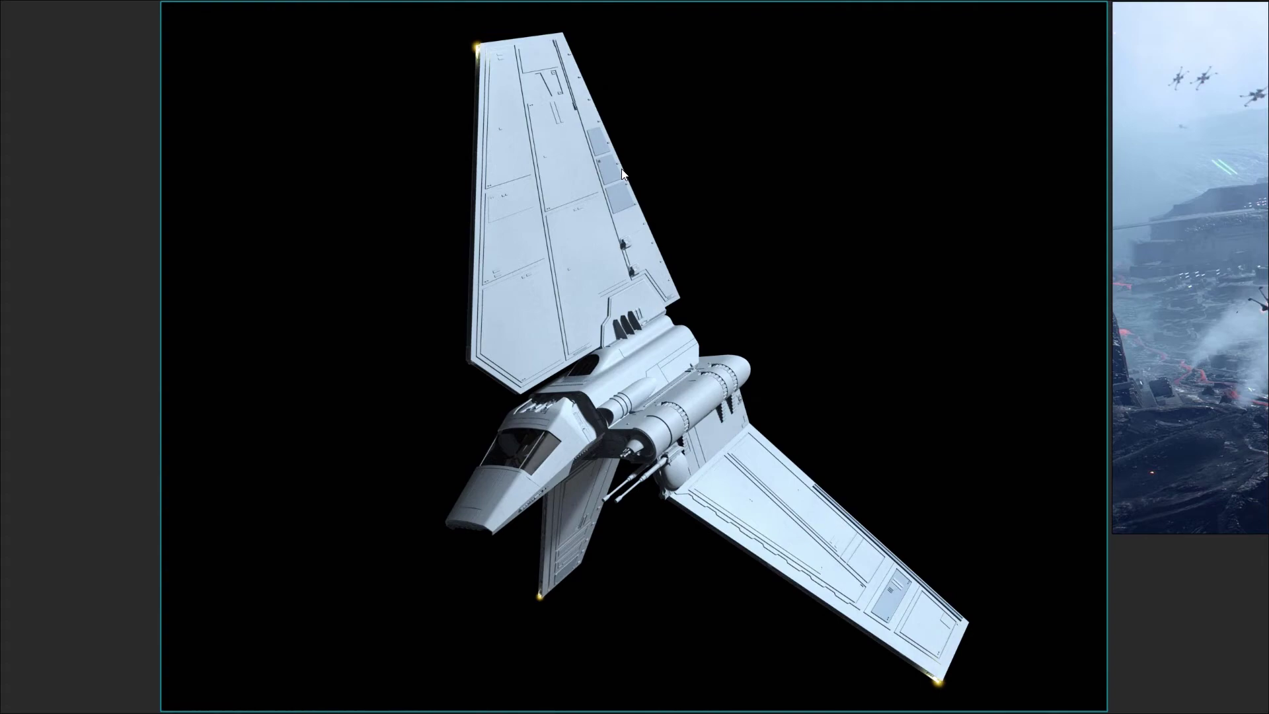
double_click(621, 173)
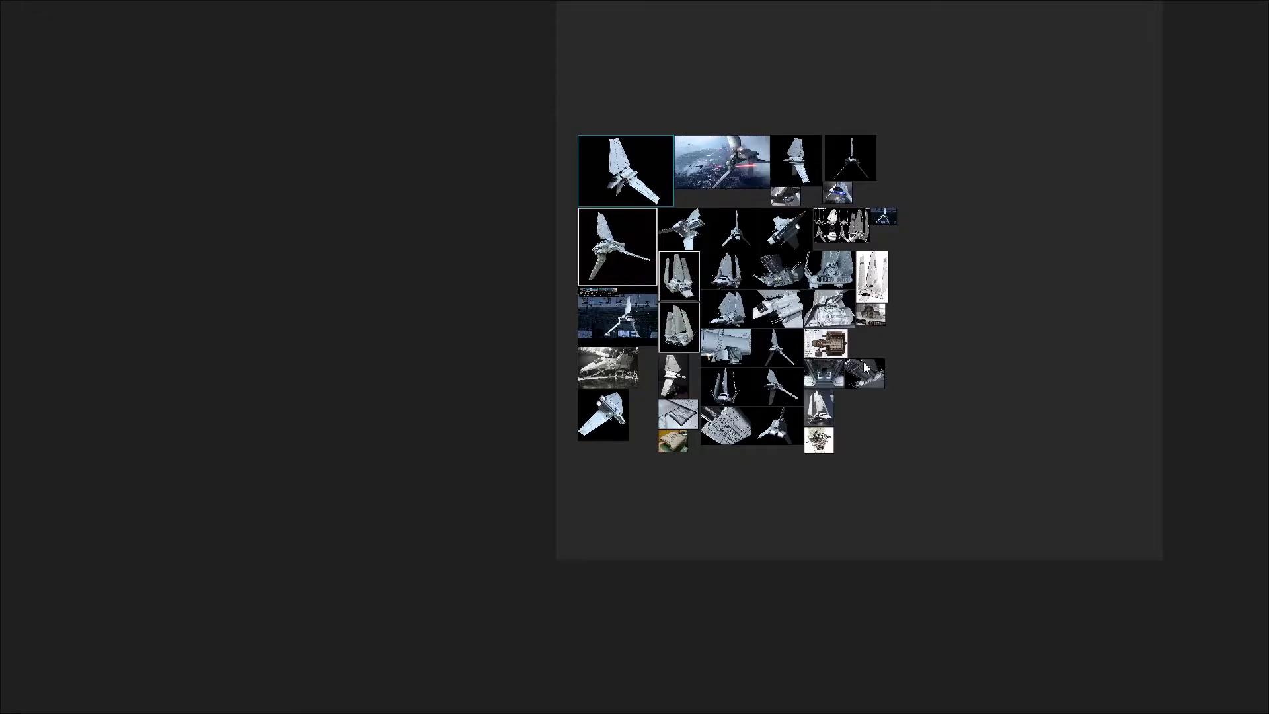
double_click(773, 347)
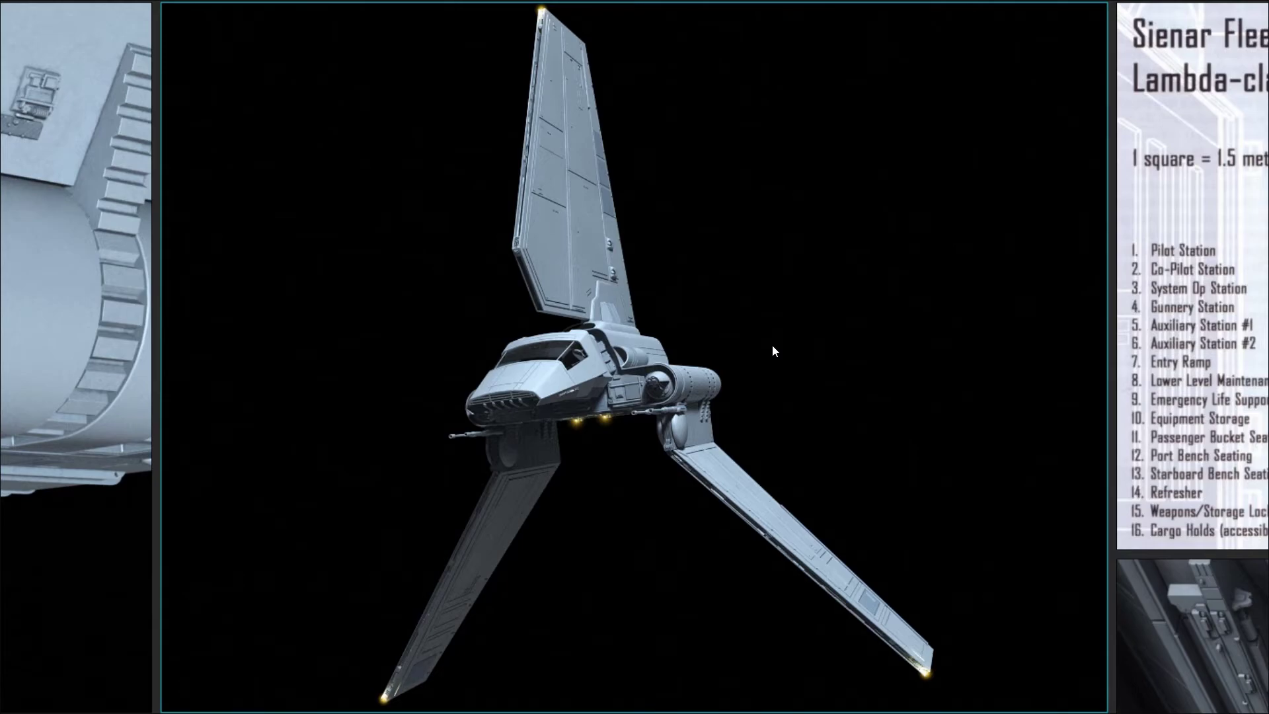
double_click(773, 346)
double_click(617, 377)
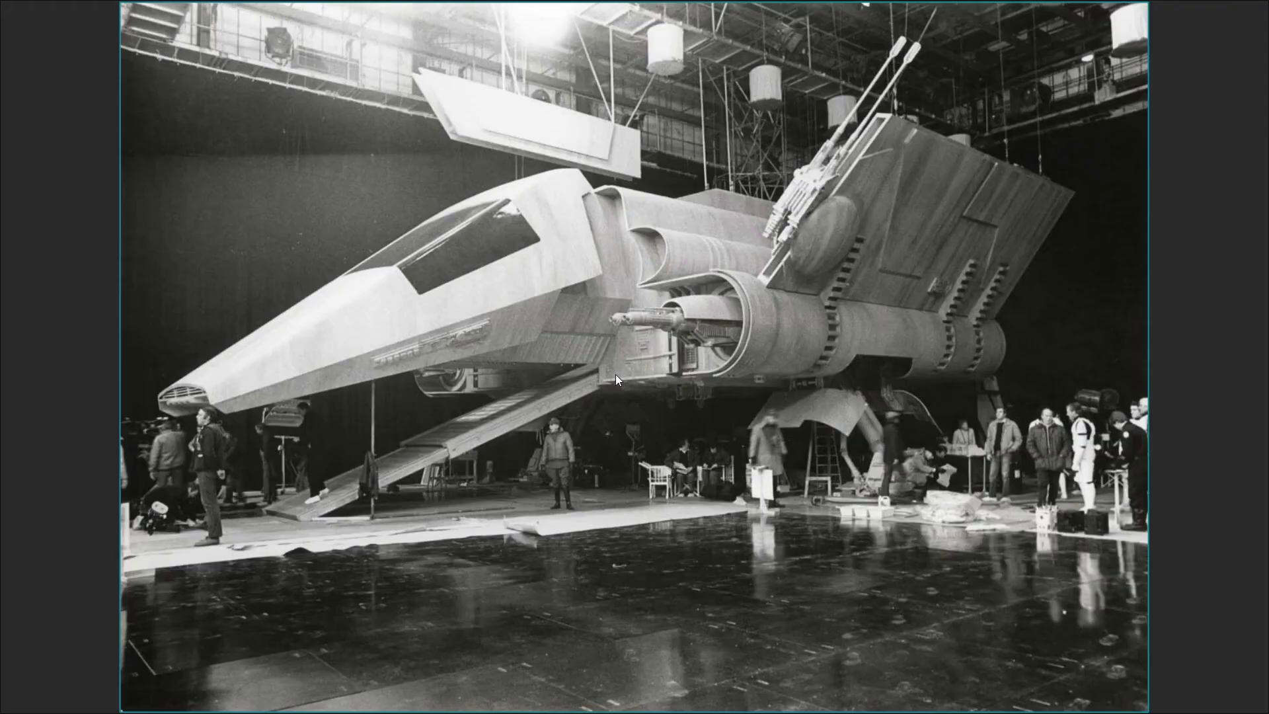
double_click(617, 374)
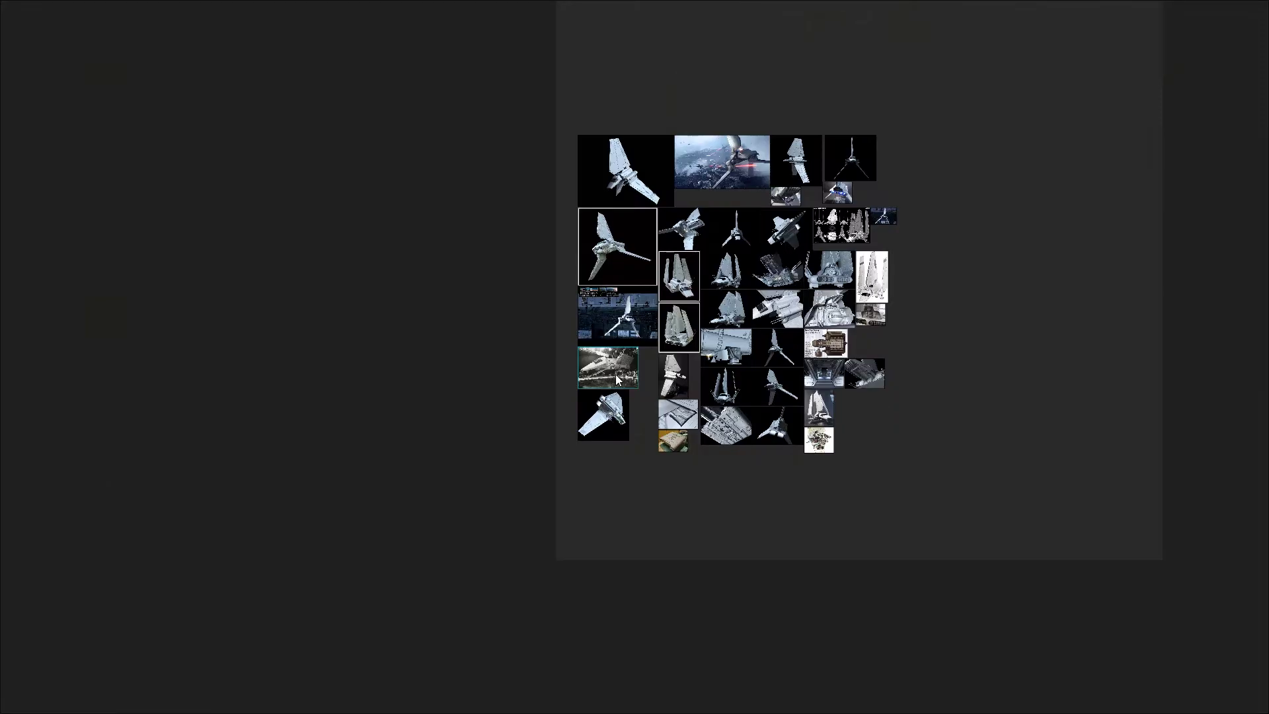
Rotate the front-view shuttle image and place it alone above the collage's top-left corner
left_click(849, 163)
scroll(849, 163, "up", 5)
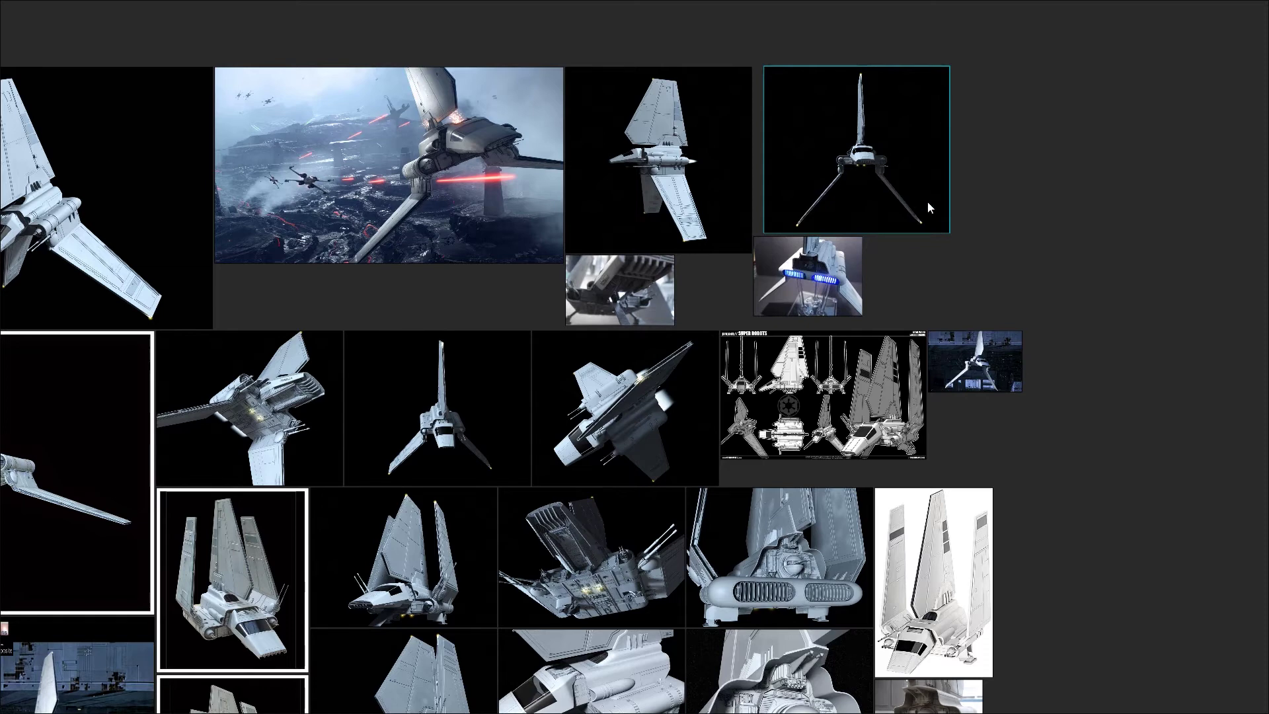
mouse_move(927, 201)
left_mouse_down()
mouse_move(863, 215)
mouse_move(935, 185)
mouse_move(957, 144)
mouse_move(899, 217)
mouse_move(923, 198)
left_mouse_up()
scroll(410, 297, "up", 2)
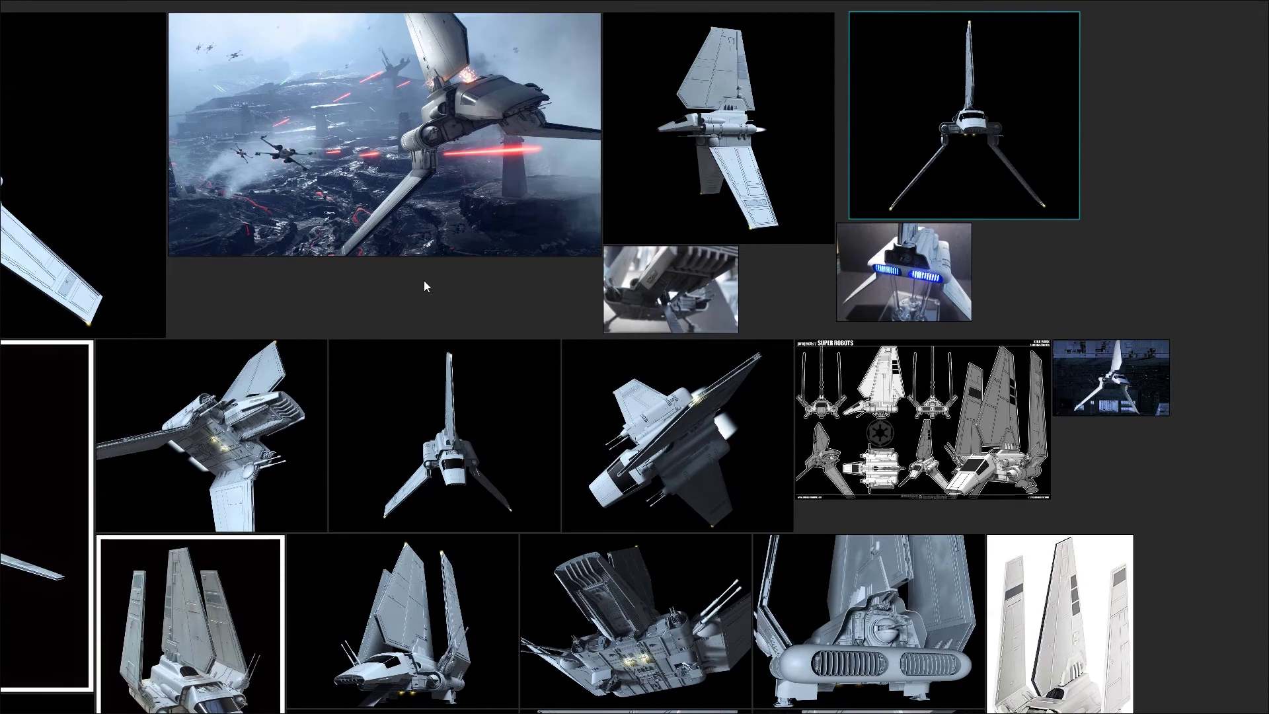
scroll(423, 281, "down", 3)
scroll(899, 209, "down", 4)
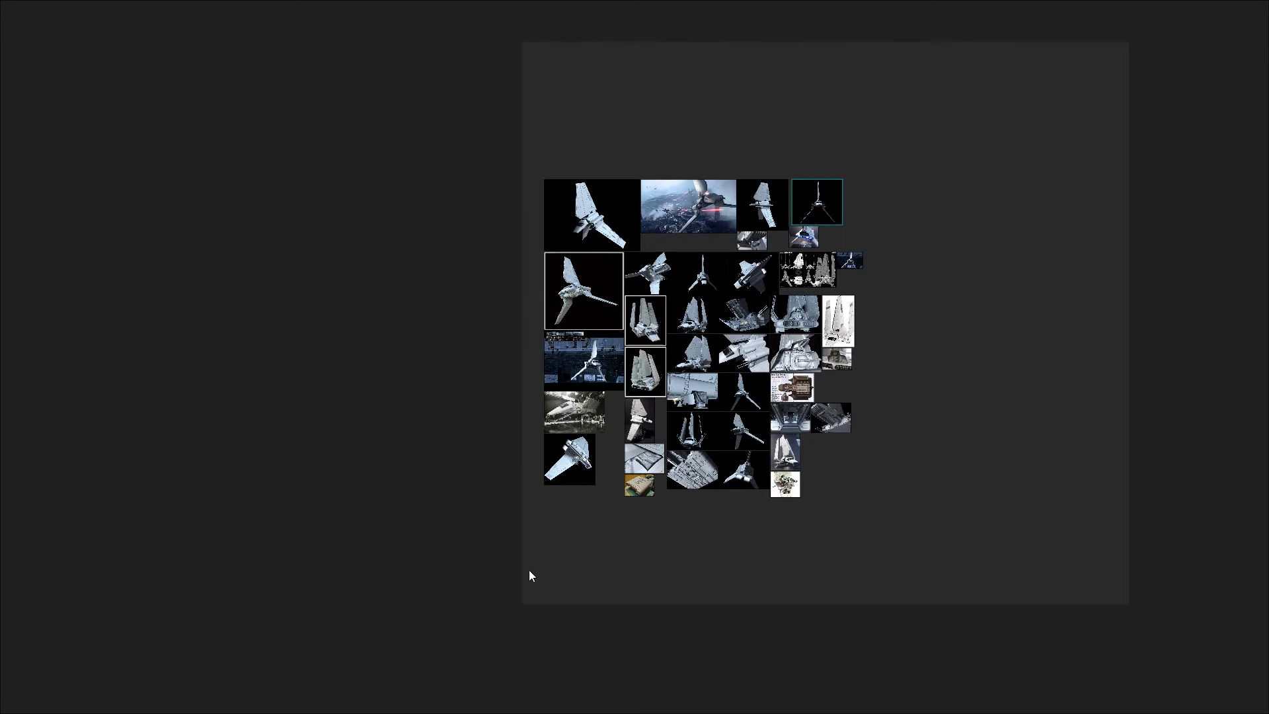
left_click_drag(821, 217, 735, 137)
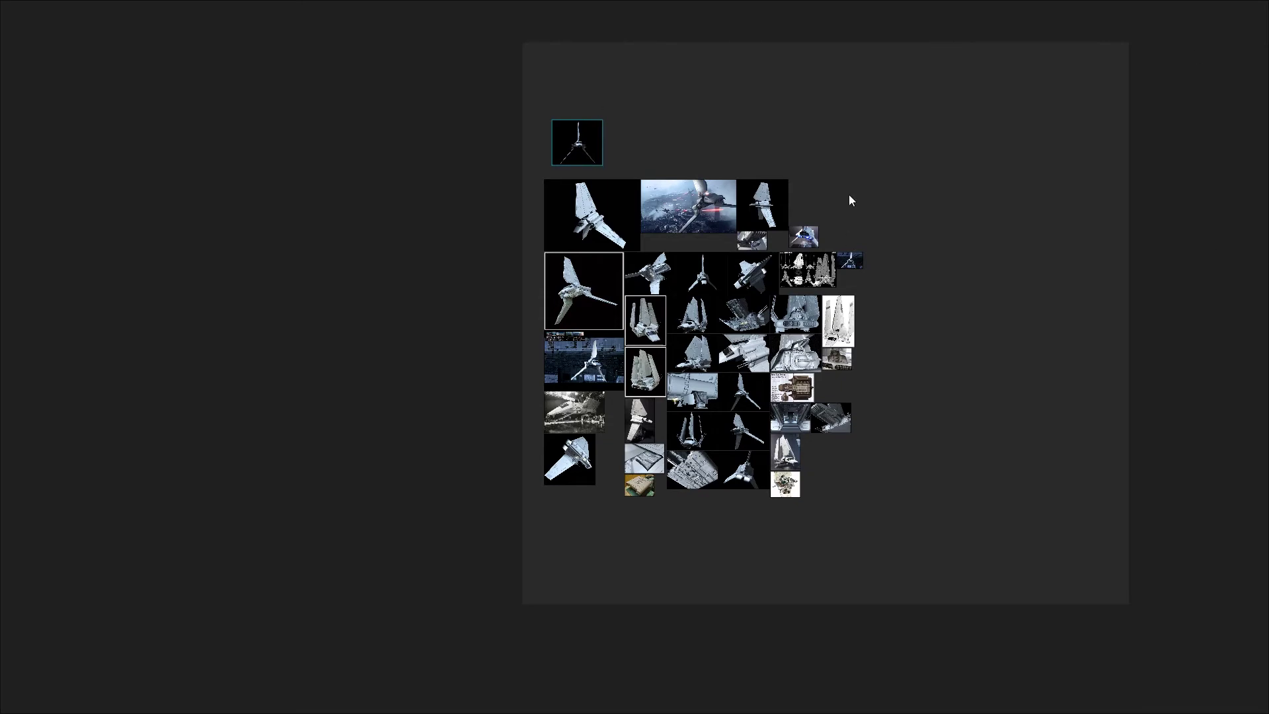
scroll(709, 320, "up", 4)
scroll(709, 320, "down", 4)
Select every image on the board with Images > Select All
right_click(983, 160)
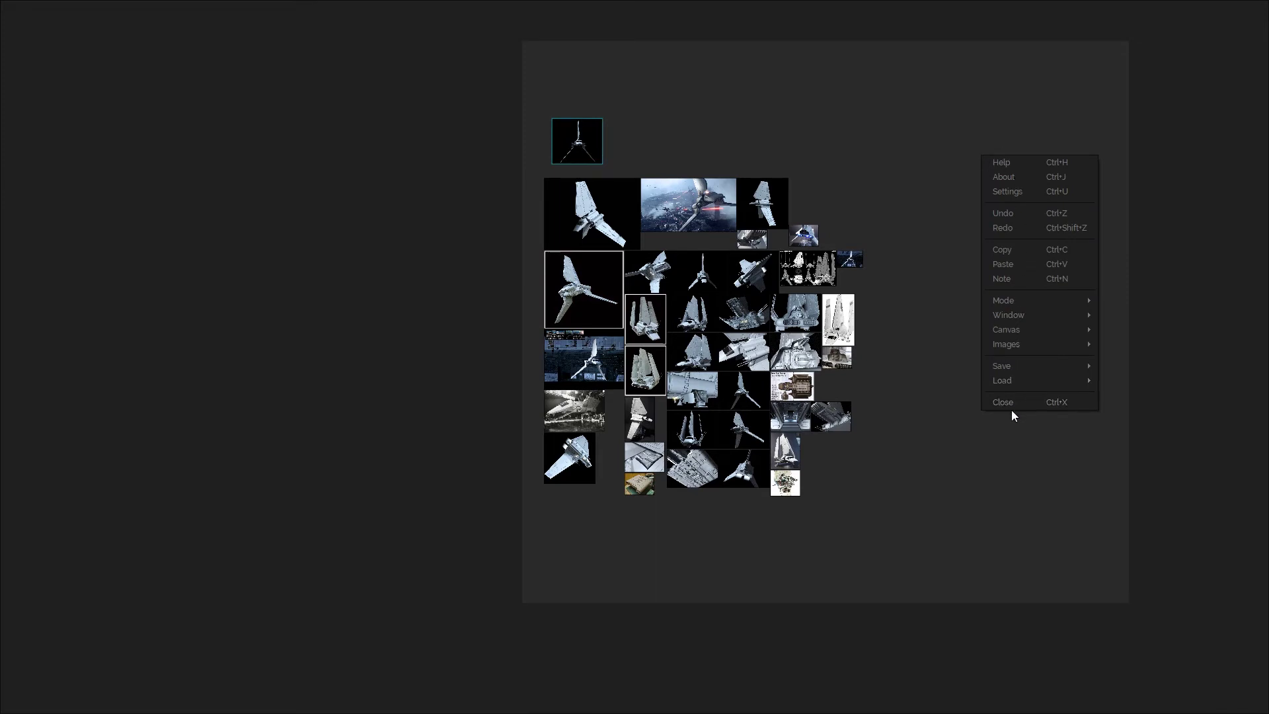
mouse_move(1015, 304)
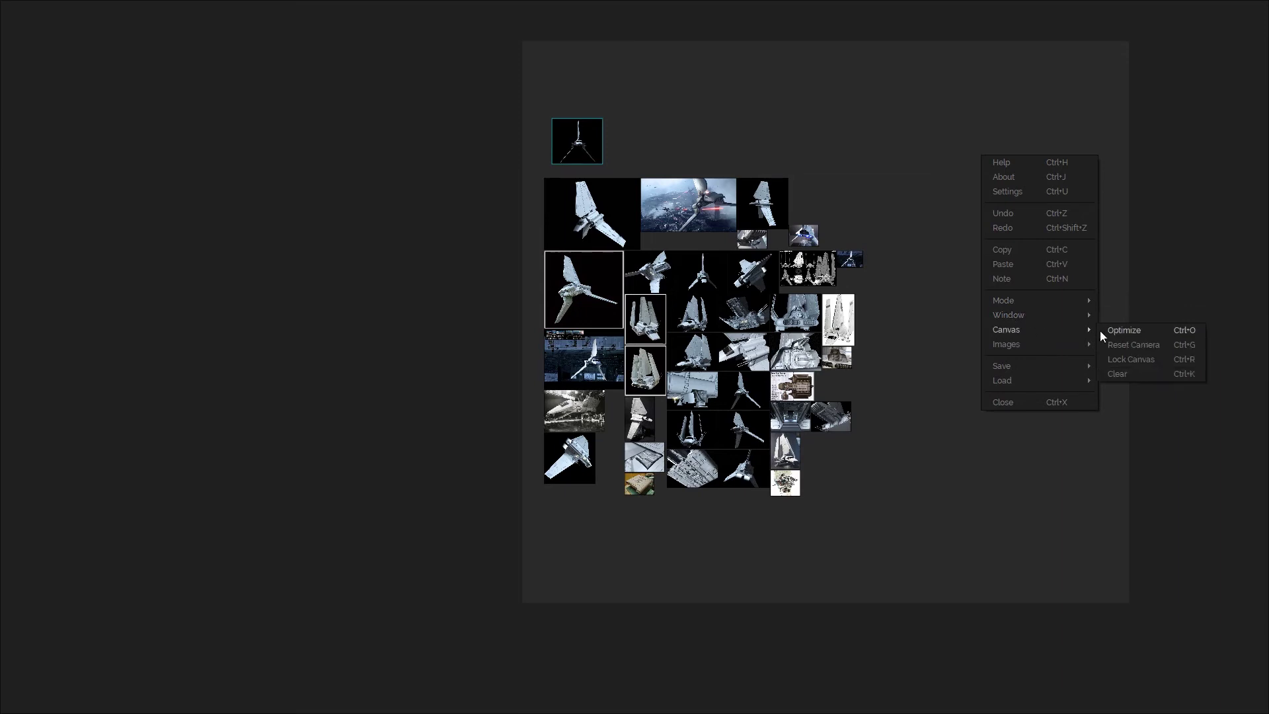
mouse_move(1049, 348)
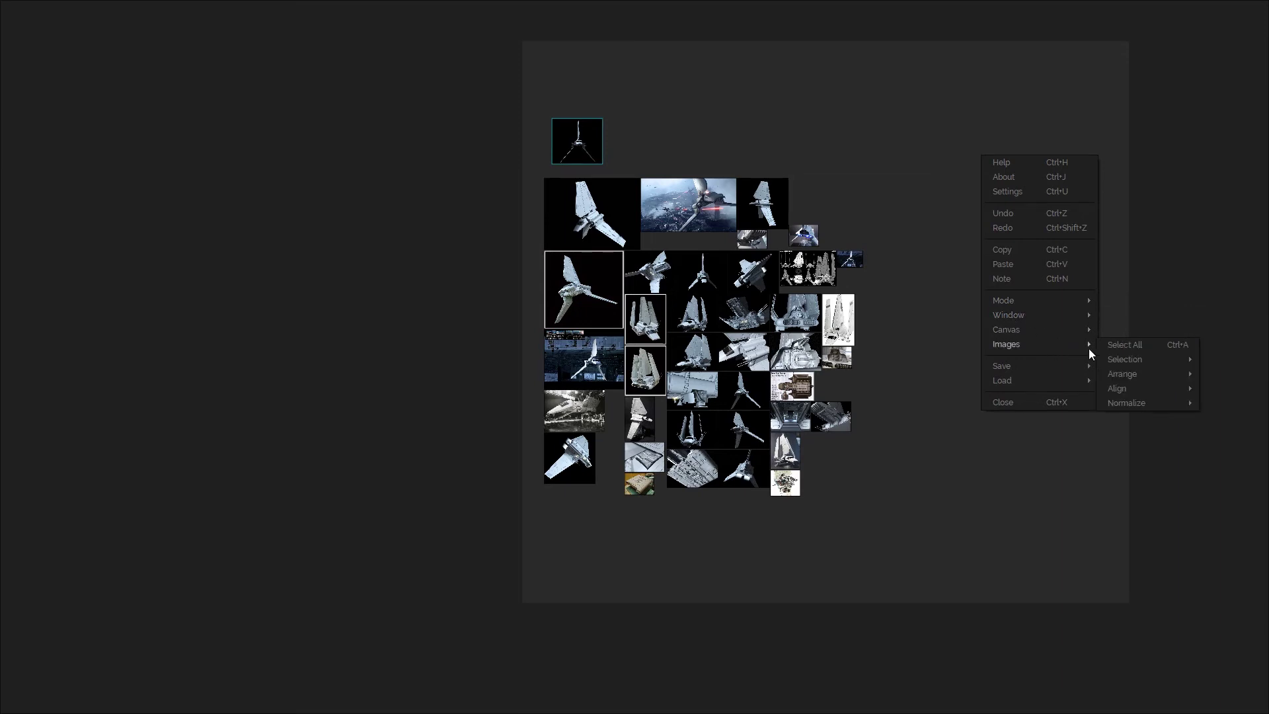
left_click(1115, 348)
left_click(1124, 345)
Pack the selected images into a compact grid with Images > Arrange
right_click(959, 332)
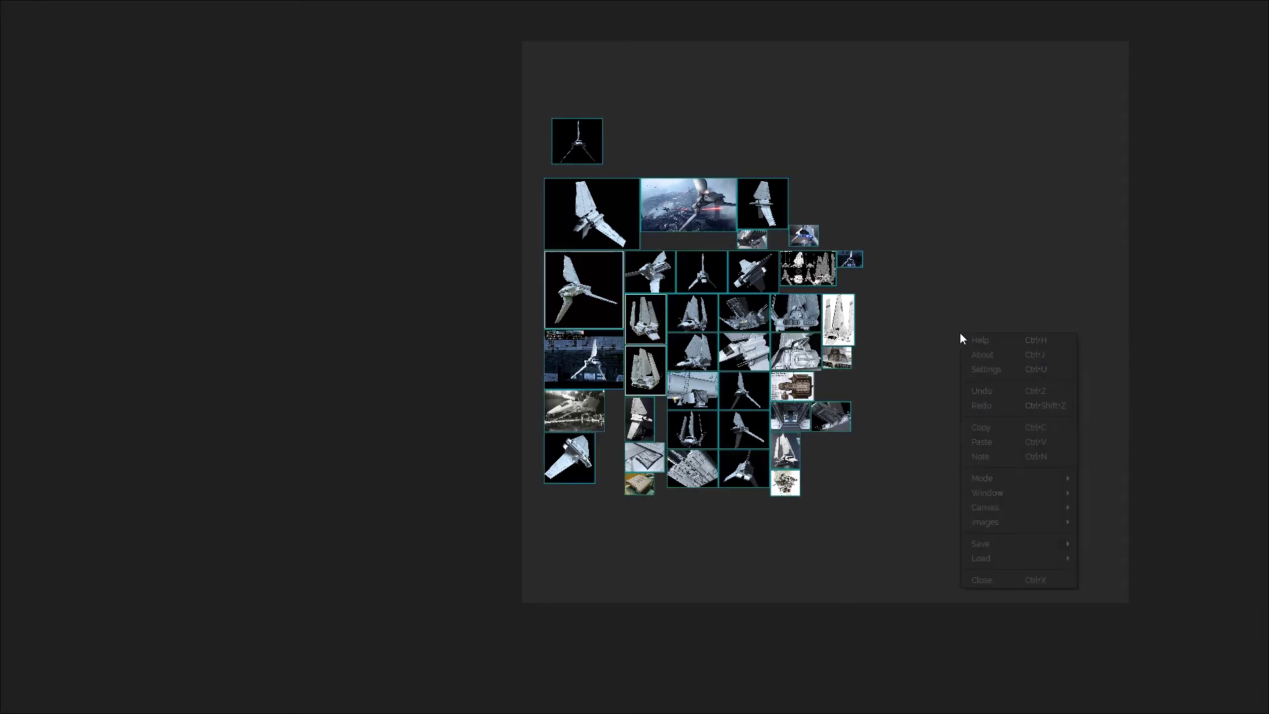
mouse_move(1005, 522)
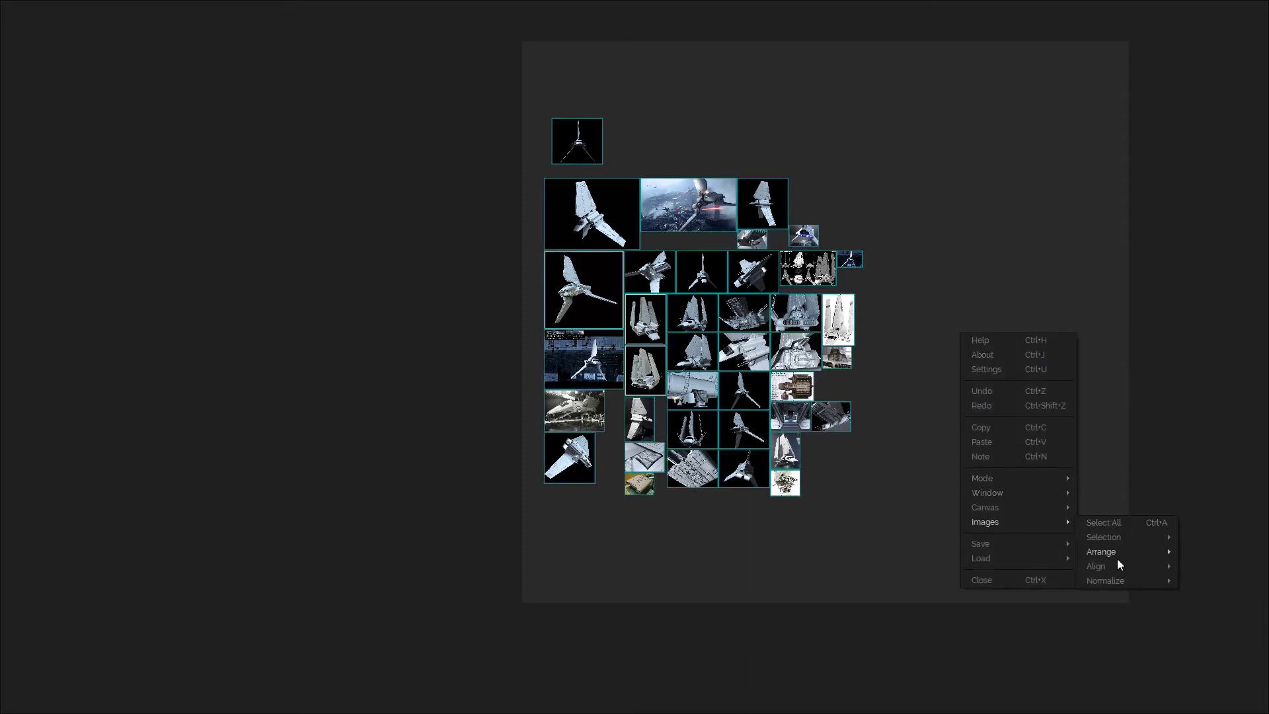
mouse_move(1109, 552)
left_click(1199, 553)
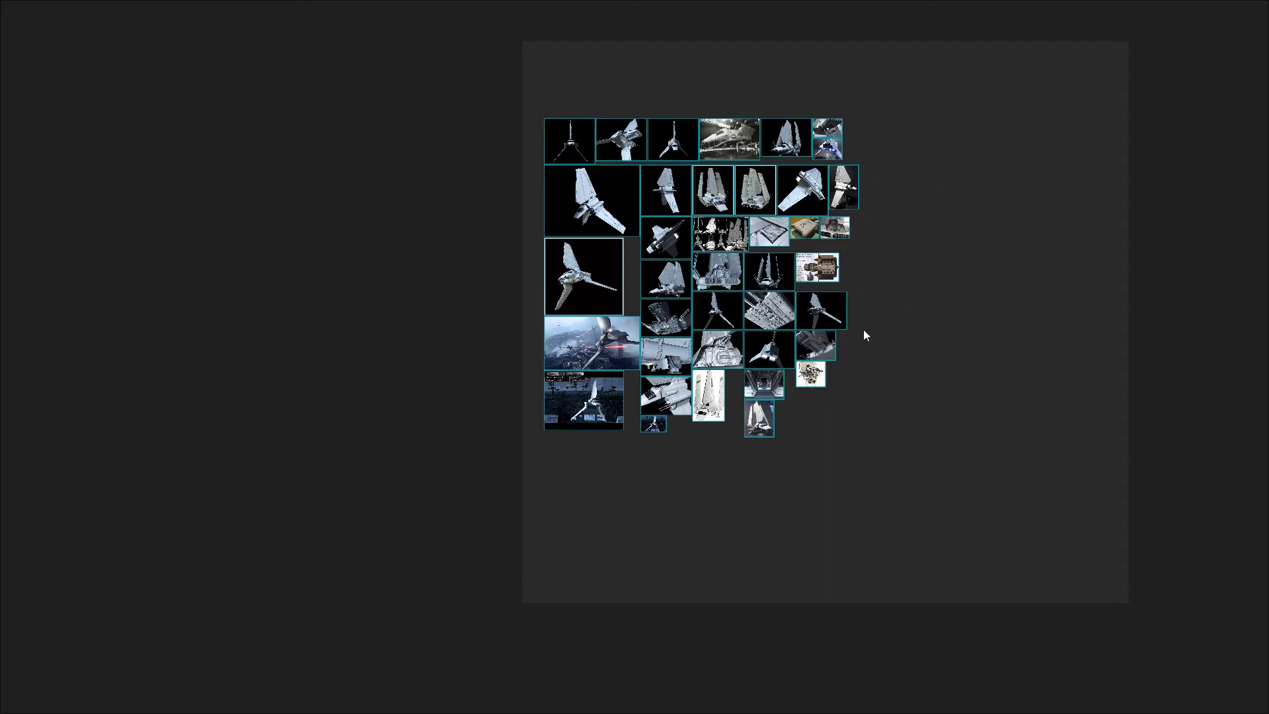
scroll(696, 297, "up", 5)
scroll(696, 298, "down", 5)
scroll(870, 299, "up", 5)
scroll(869, 299, "down", 5)
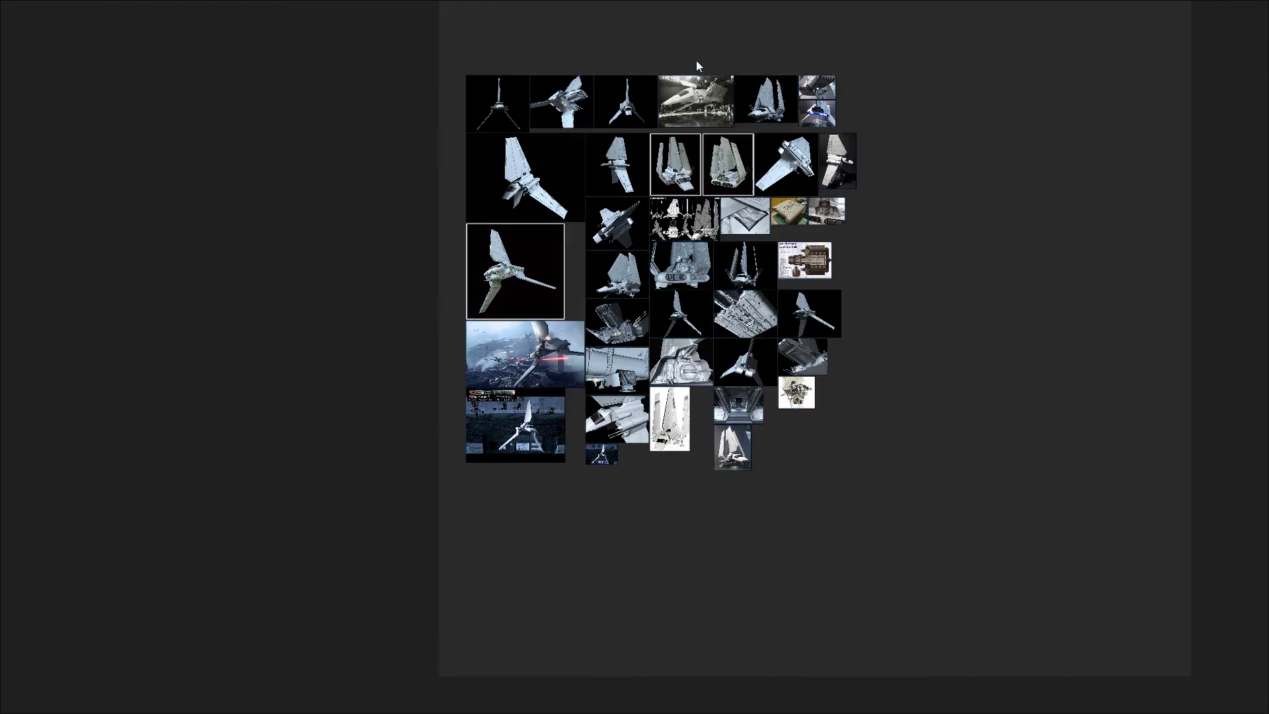
double_click(569, 175)
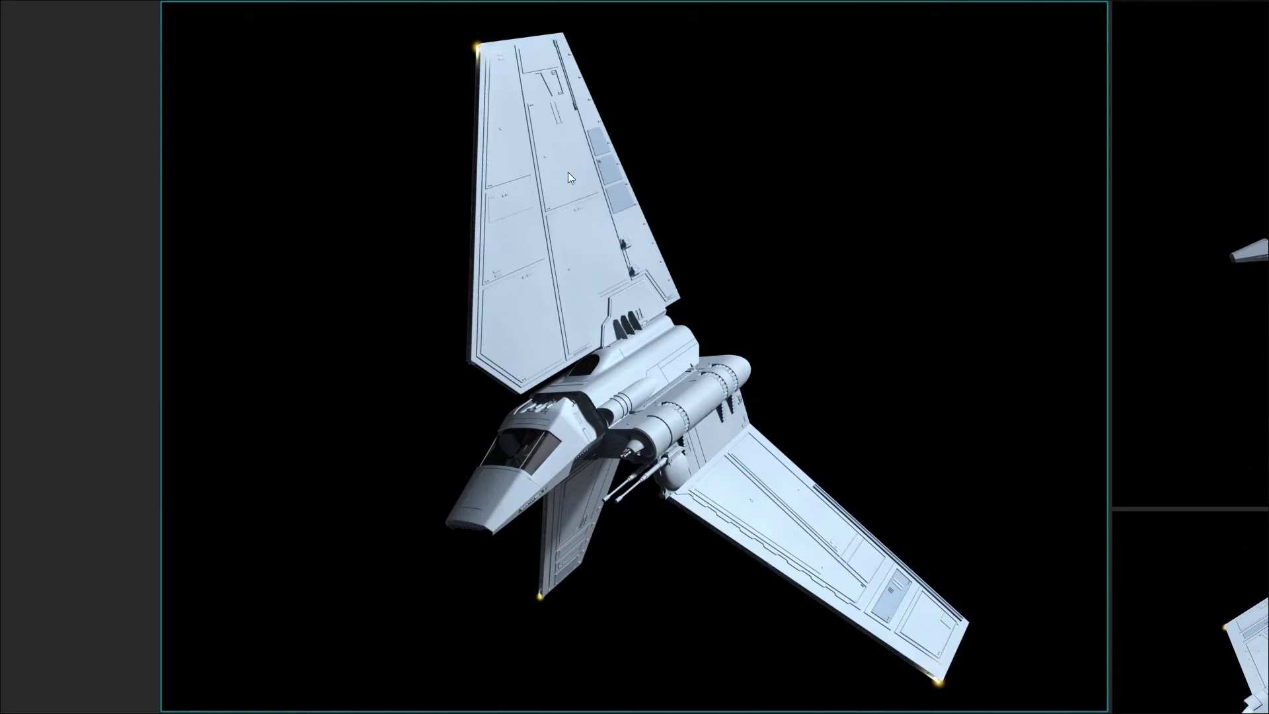
double_click(569, 174)
double_click(825, 169)
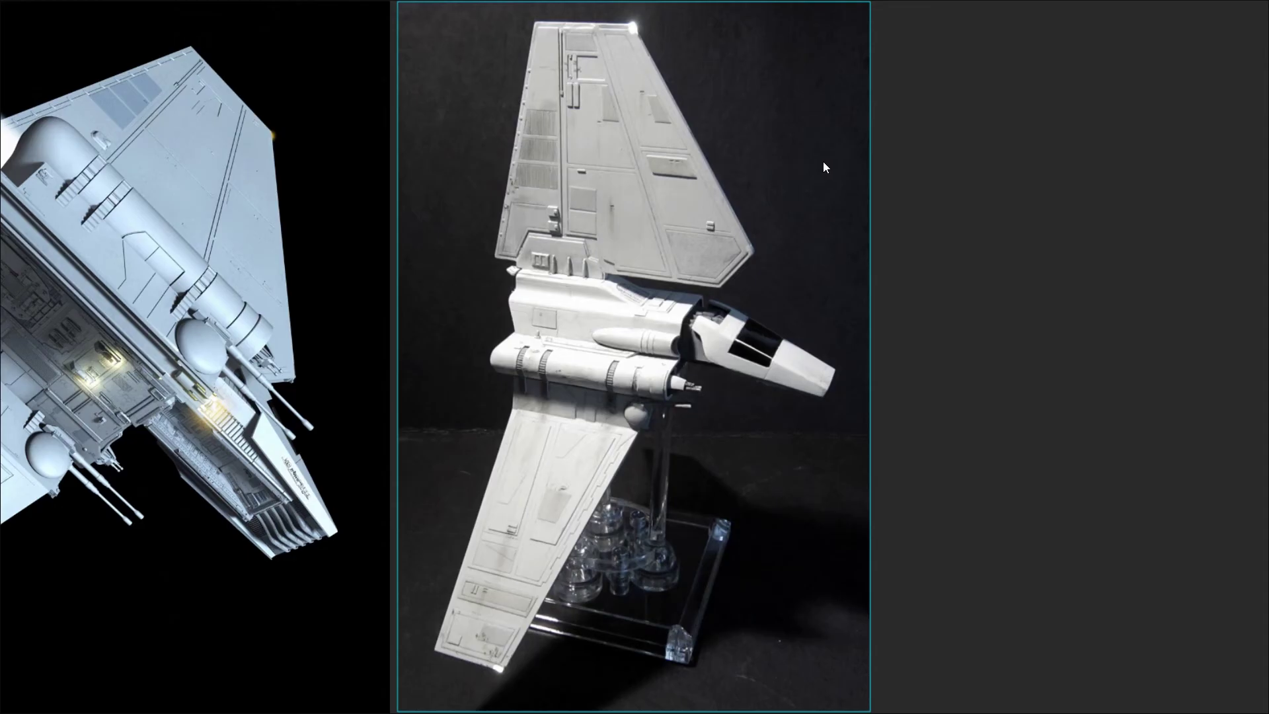
double_click(825, 169)
double_click(683, 166)
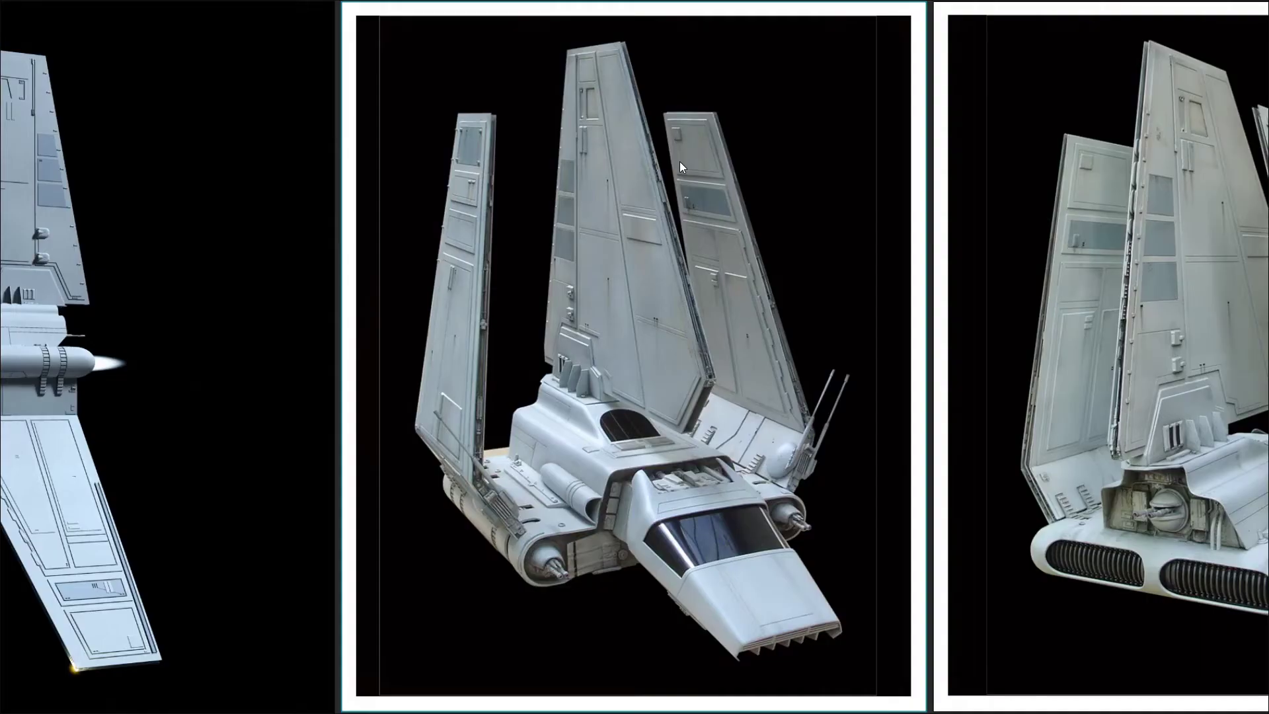
double_click(681, 164)
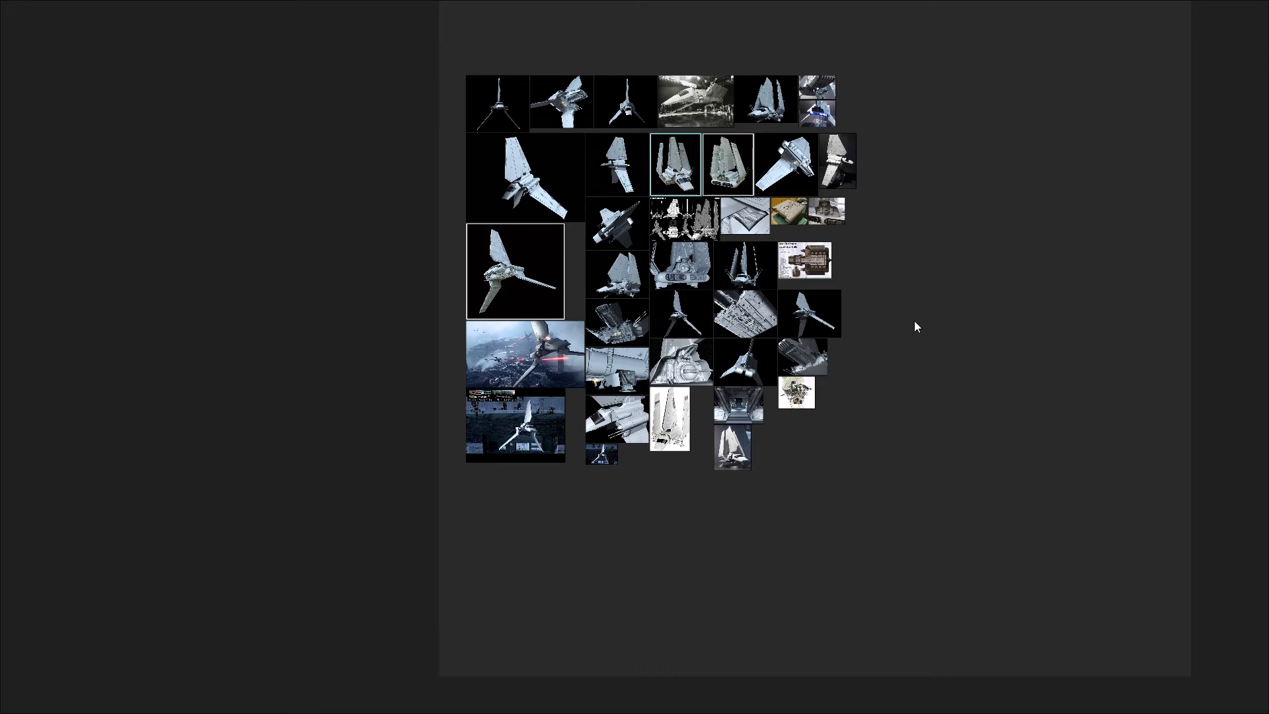
right_click(924, 305)
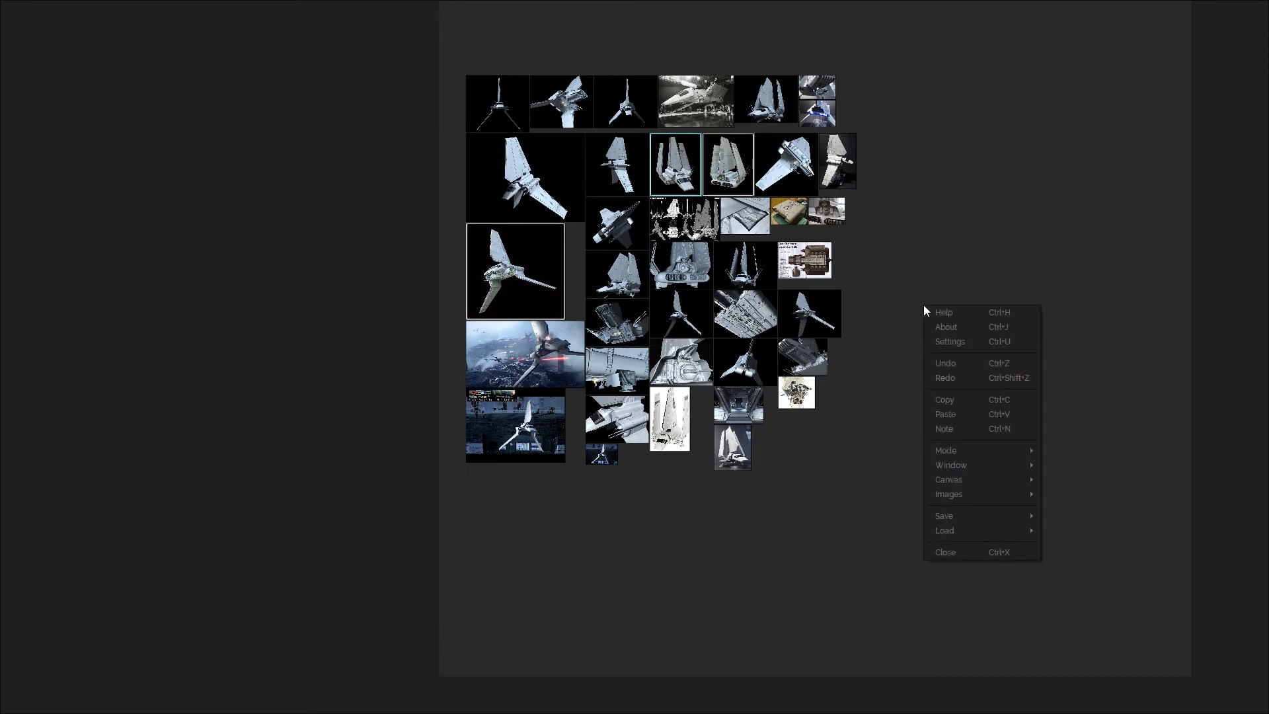
mouse_move(967, 522)
left_click(839, 547)
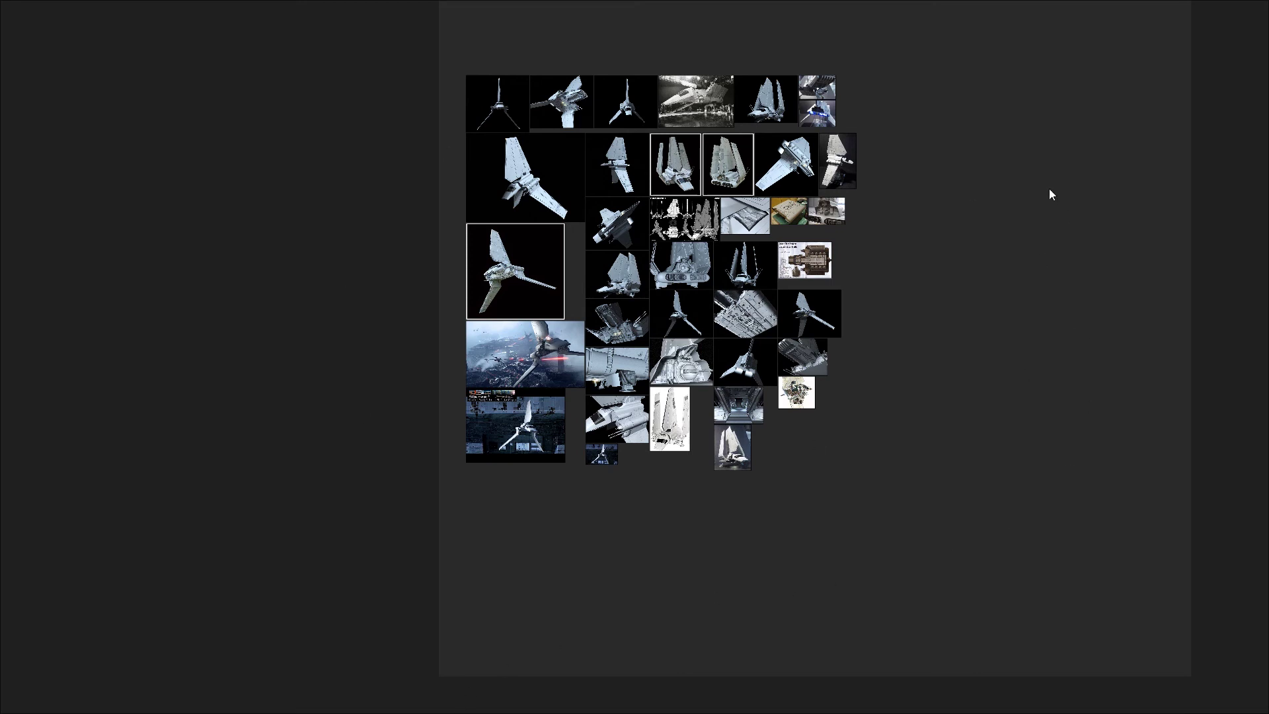
Compare the Light and Glass colour presets in Settings, then keep Dark and close
right_click(1013, 321)
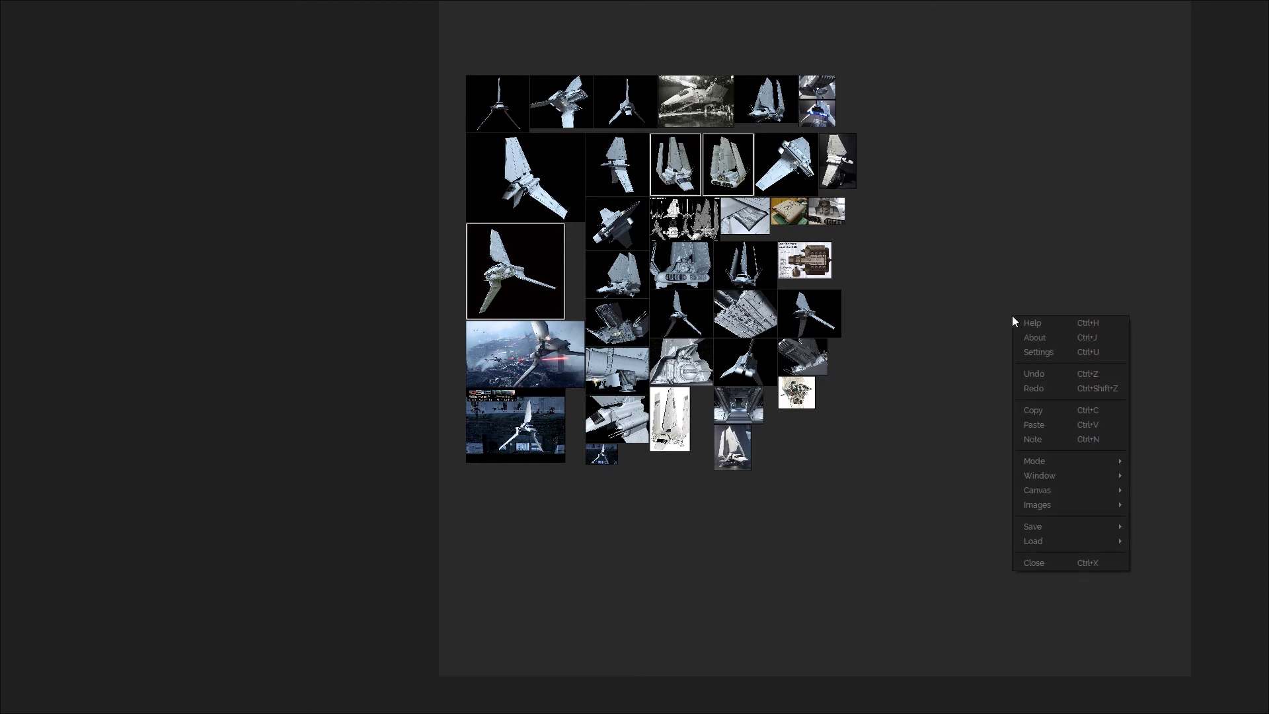
left_click(1023, 353)
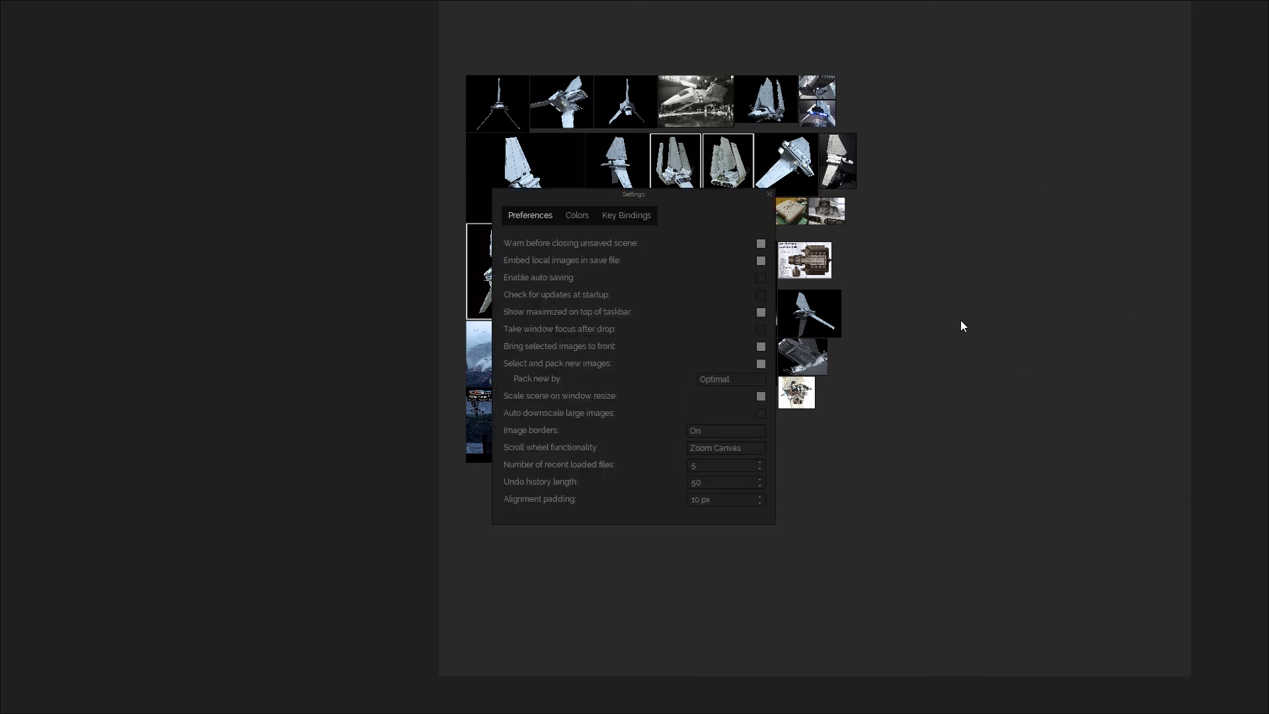
left_click(576, 213)
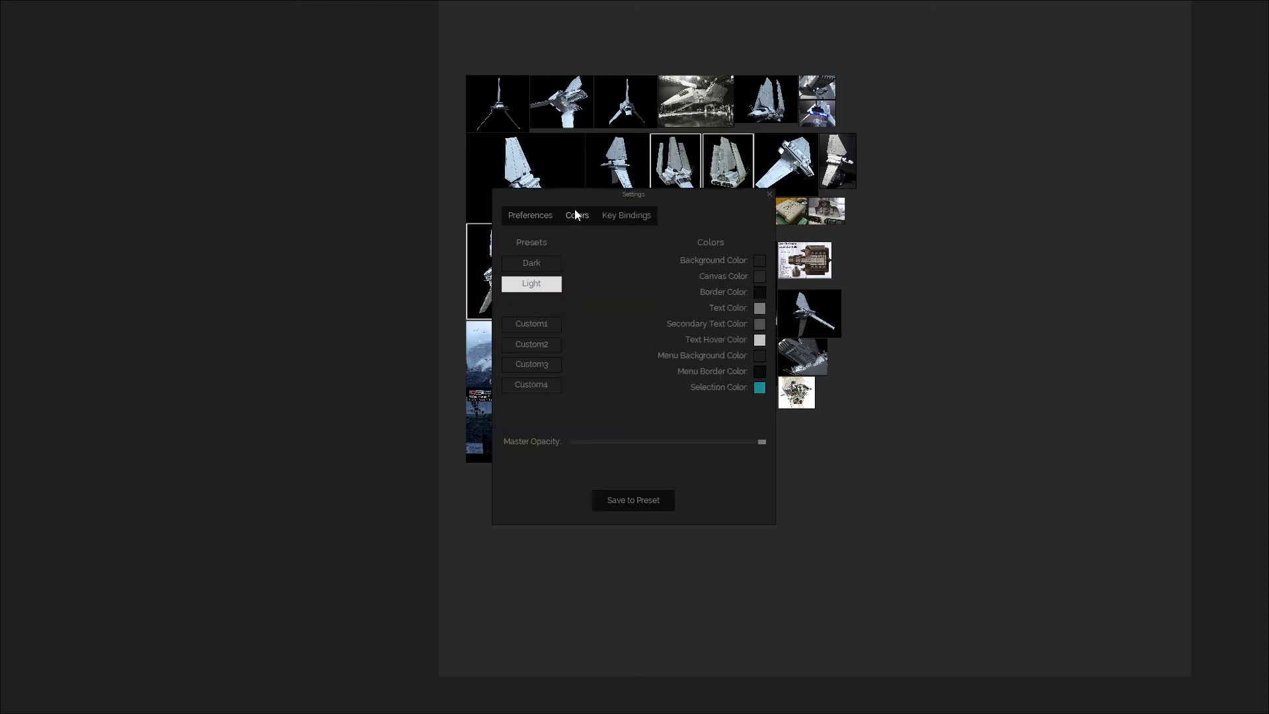
left_click(533, 284)
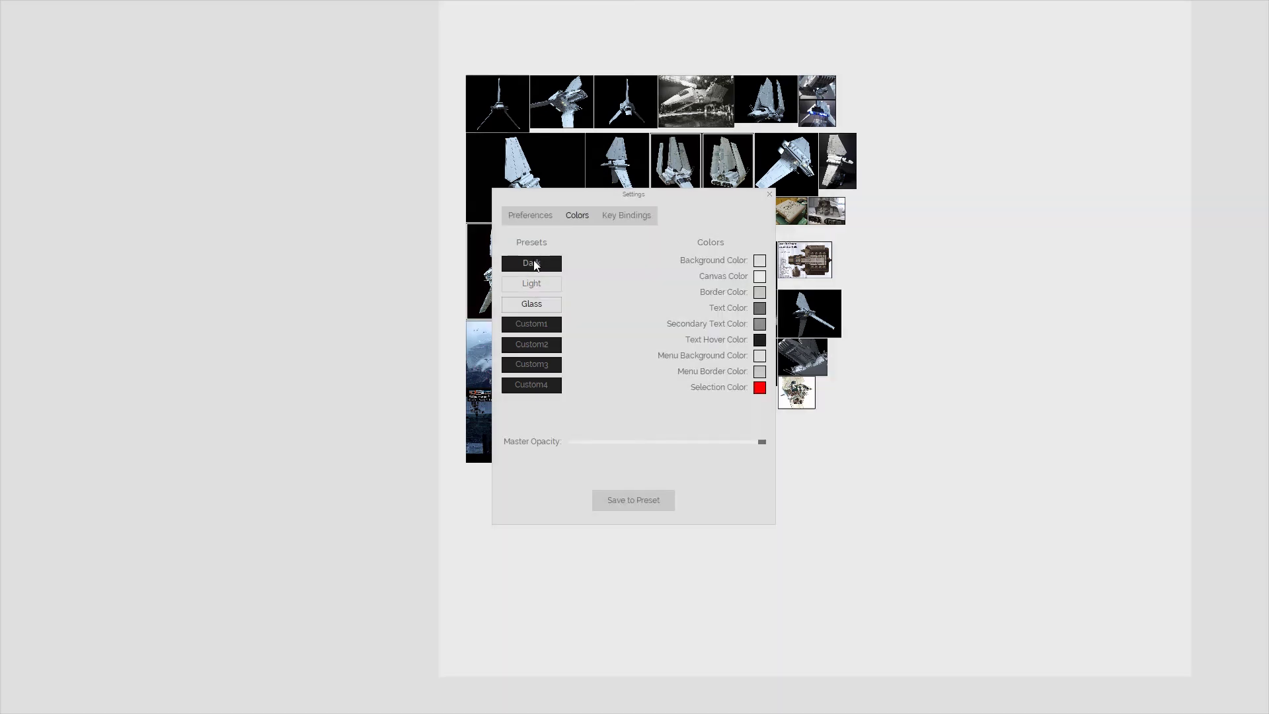
left_click(534, 264)
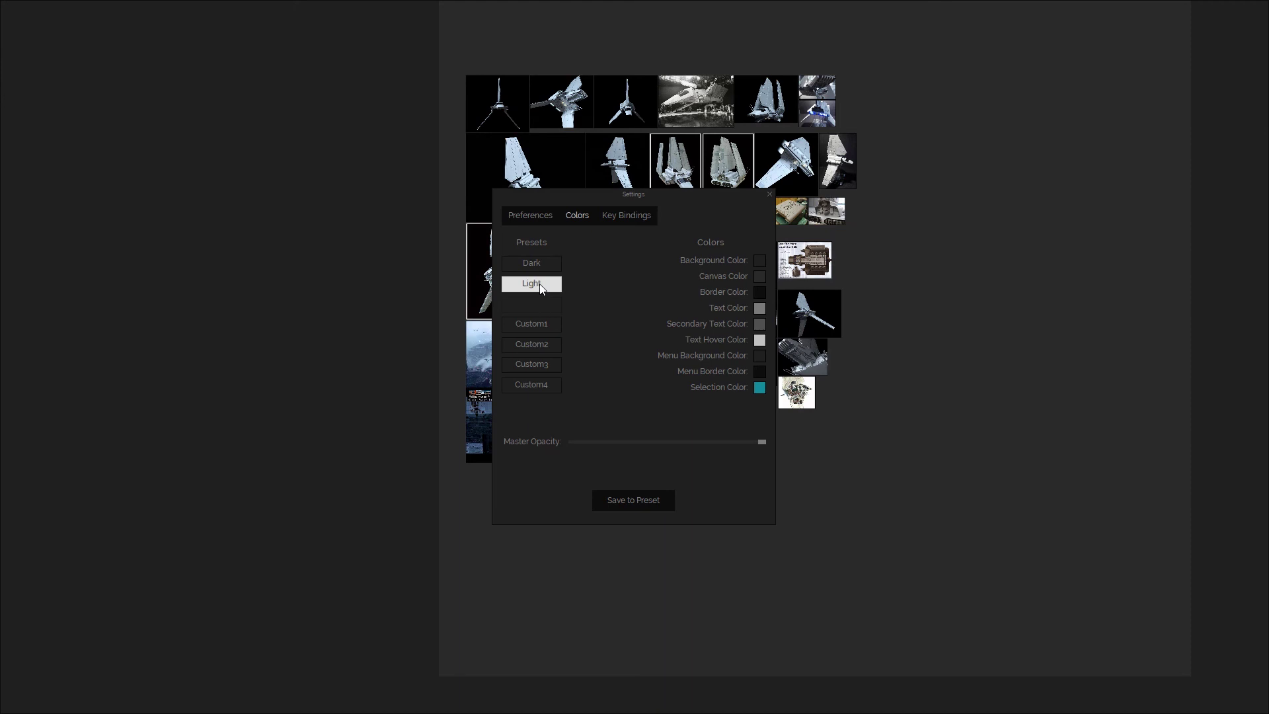
left_click(540, 288)
left_click(545, 306)
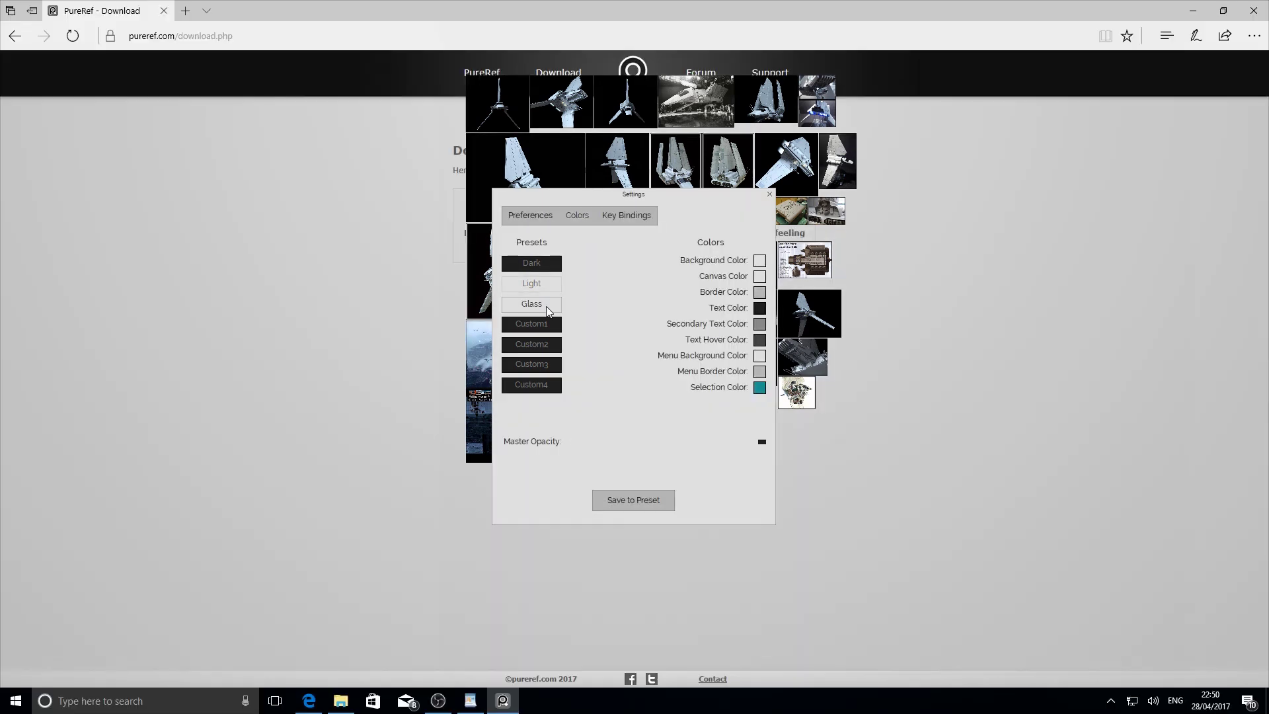
left_click(537, 263)
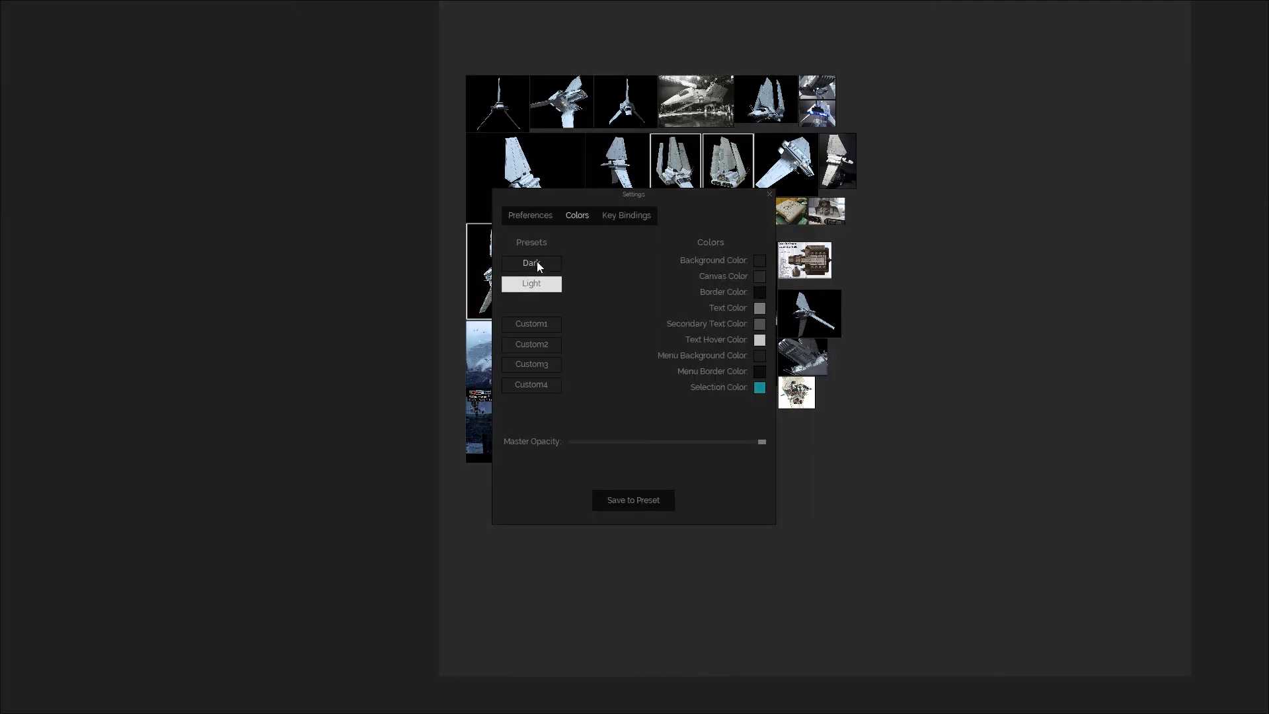
left_click(768, 194)
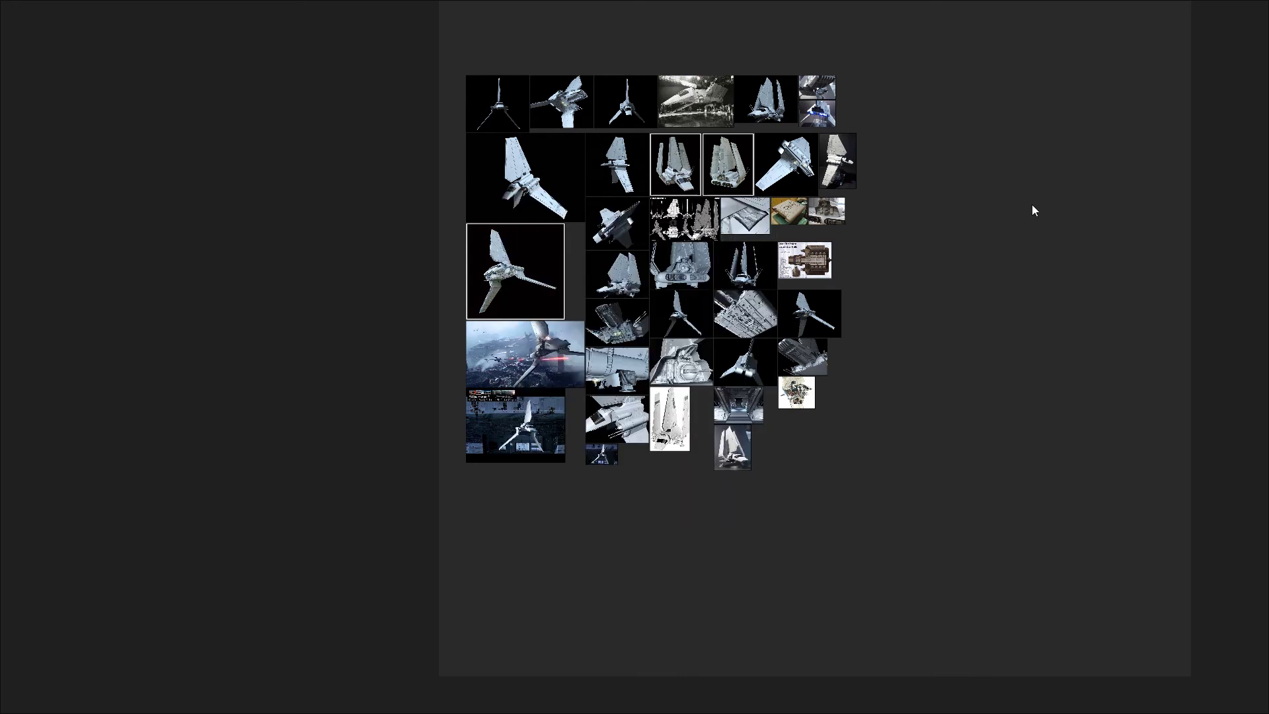
right_click(961, 284)
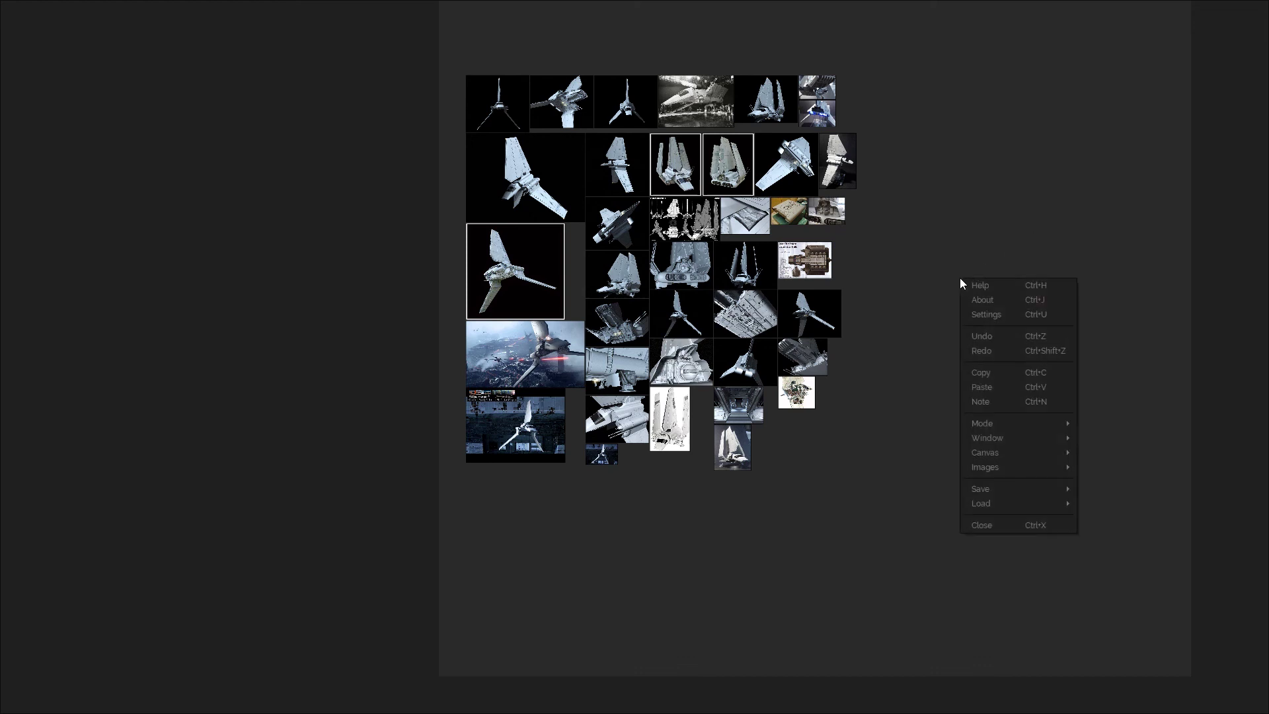